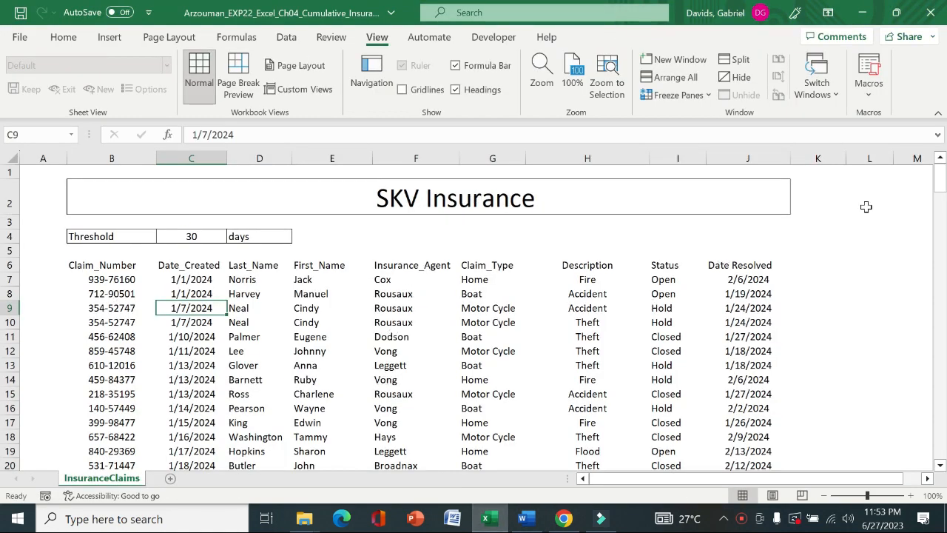
Switch to the Word instructions document and remove the yellow highlighting from the step 1 instruction
{"action": "mouse_move", "coordinate": [938, 186]}
{"action": "left_mouse_down"}
{"action": "mouse_move", "coordinate": [938, 463]}
{"action": "mouse_move", "coordinate": [938, 181]}
{"action": "left_mouse_up"}
{"action": "left_click", "coordinate": [522, 518]}
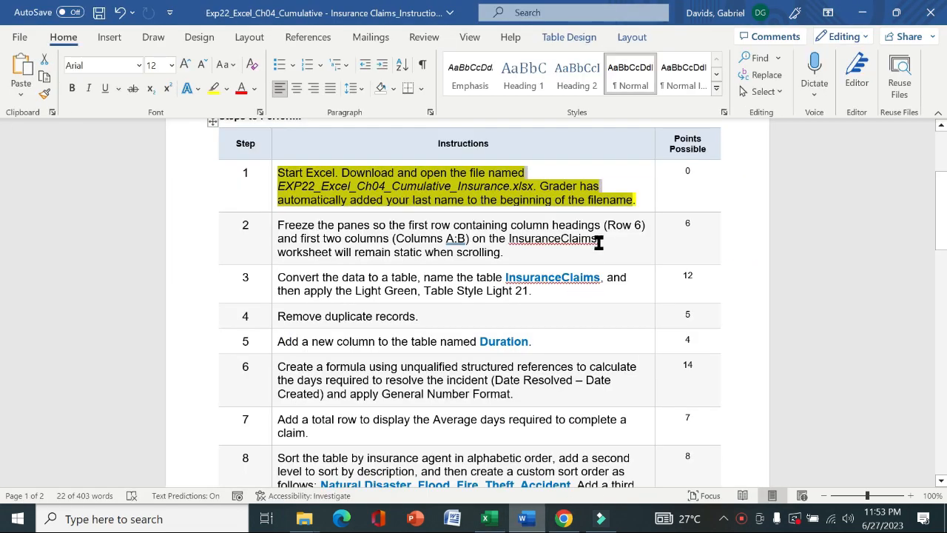
{"action": "left_click", "coordinate": [269, 206]}
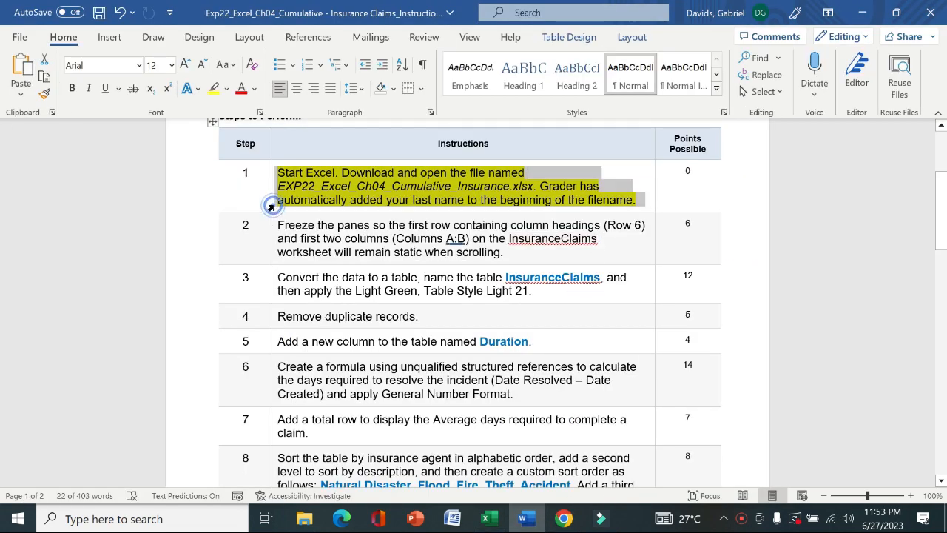
{"action": "left_click", "coordinate": [328, 183]}
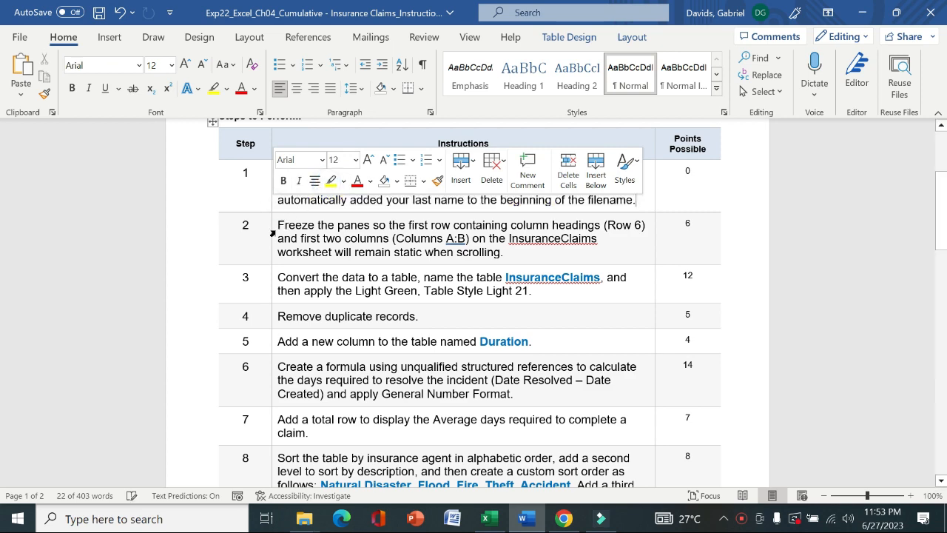
Bold the step 2 instruction, highlight it in yellow, and select its wording about Row 6 and Columns A:B
{"action": "left_click", "coordinate": [272, 236]}
{"action": "left_click", "coordinate": [284, 208]}
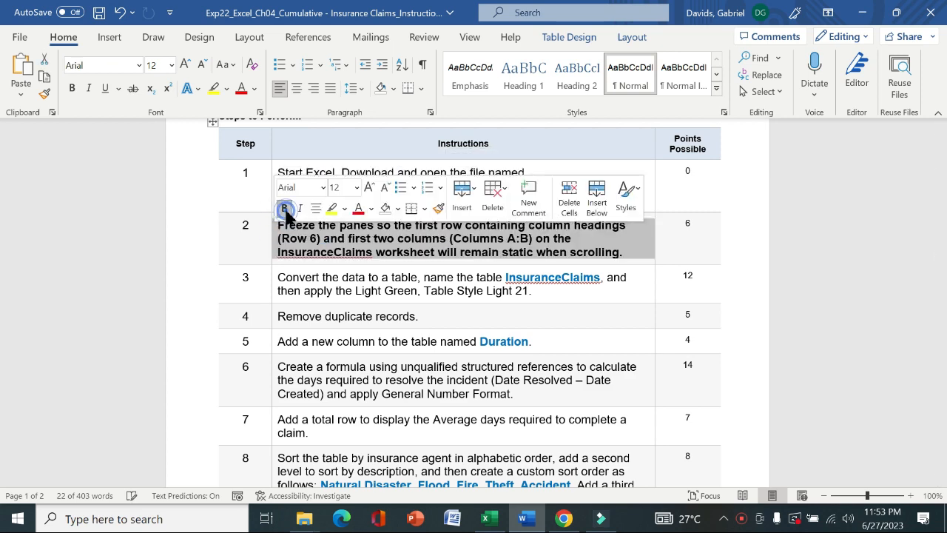
{"action": "left_click", "coordinate": [330, 213]}
{"action": "left_click", "coordinate": [245, 244]}
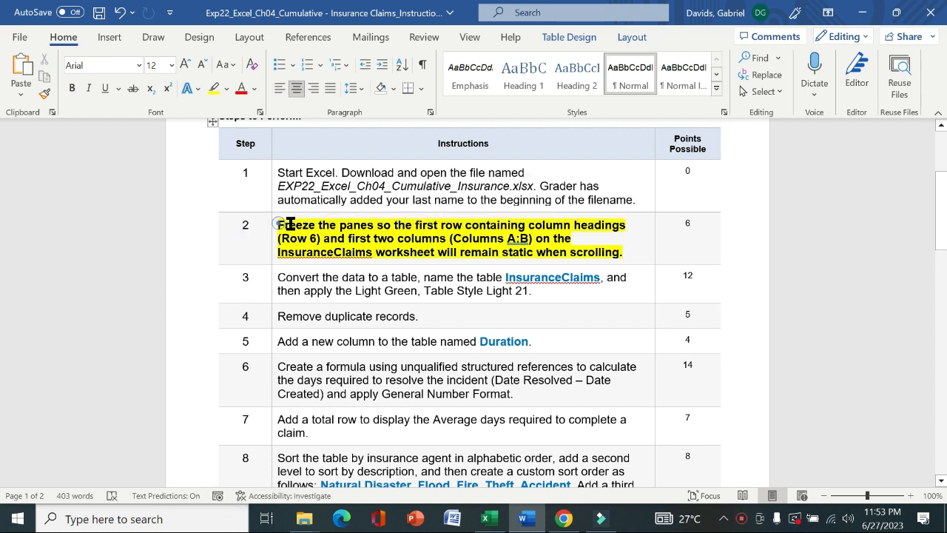
{"action": "left_click_drag", "start_coordinate": [289, 224], "coordinate": [530, 238]}
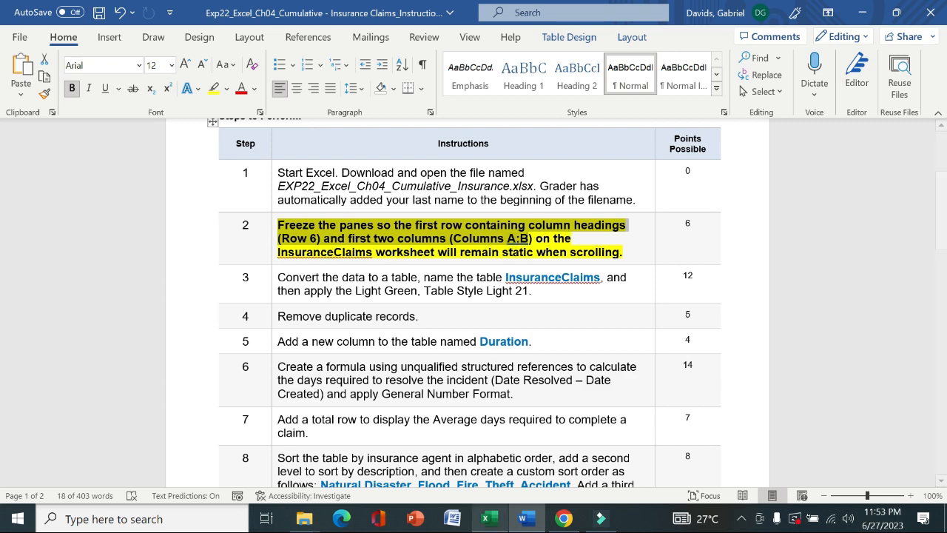
Switch to the Excel workbook and freeze panes at cell C7, fixing rows 1 to 6 and columns A:B
{"action": "left_click", "coordinate": [487, 519]}
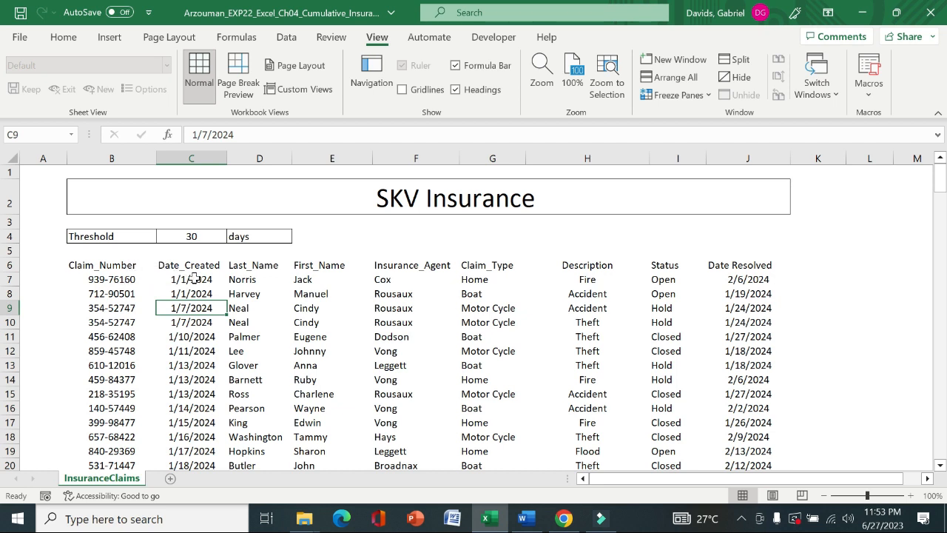
{"action": "left_click", "coordinate": [192, 279]}
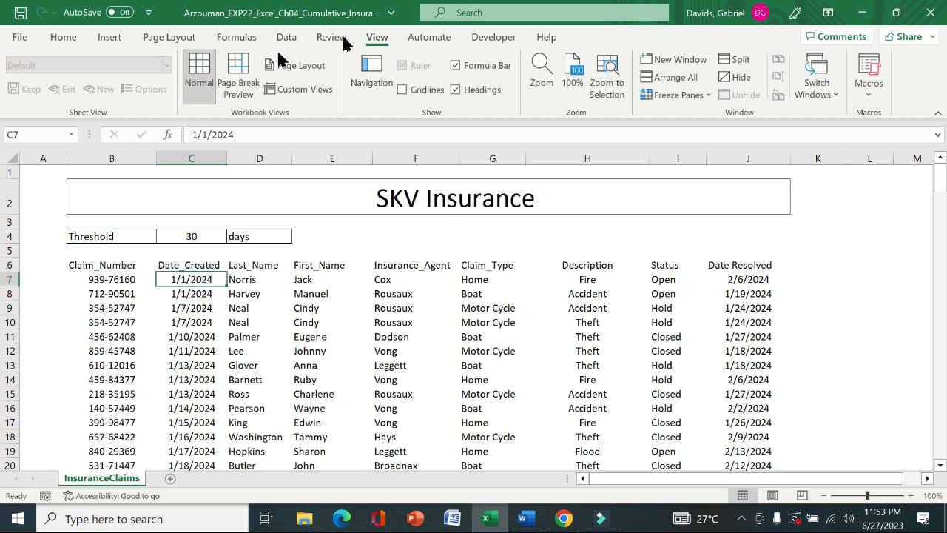
{"action": "left_click", "coordinate": [112, 36]}
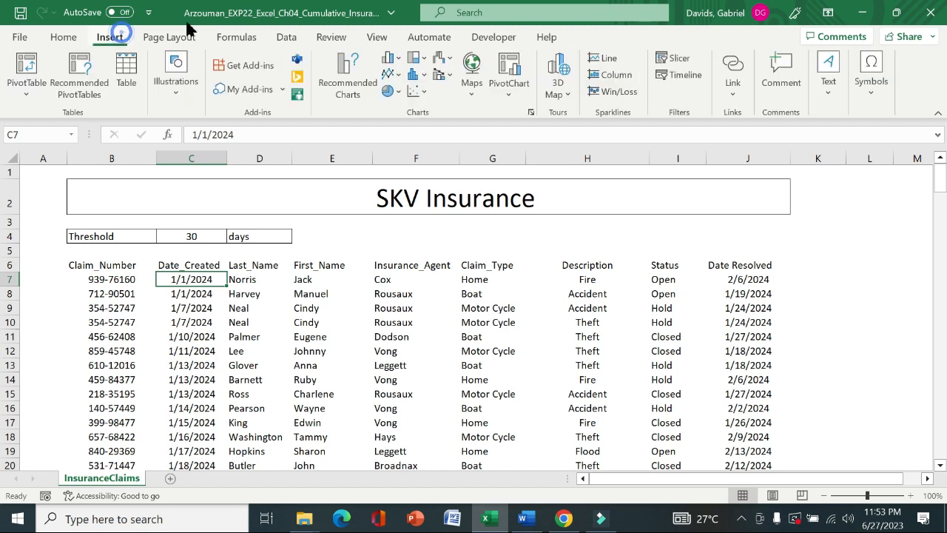
{"action": "left_click", "coordinate": [377, 37]}
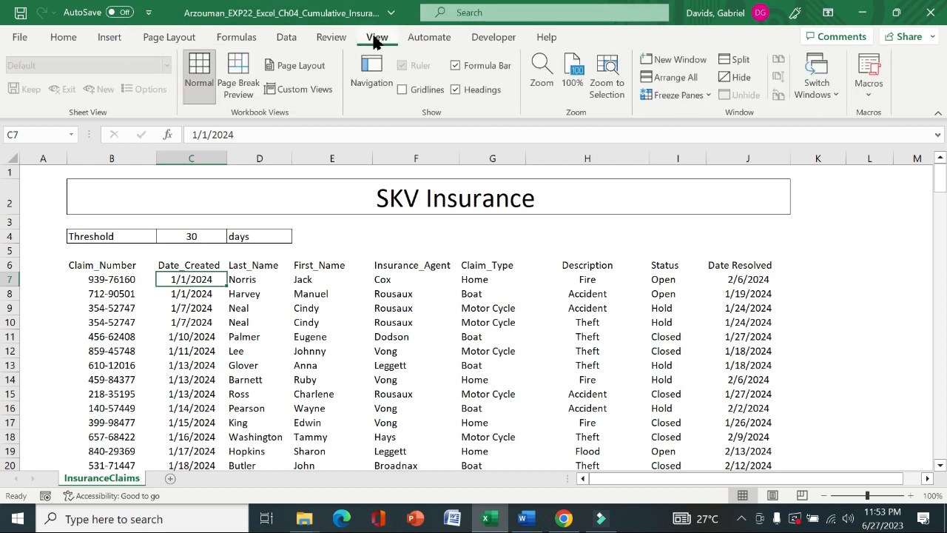
{"action": "left_click", "coordinate": [707, 96]}
{"action": "left_click", "coordinate": [695, 122]}
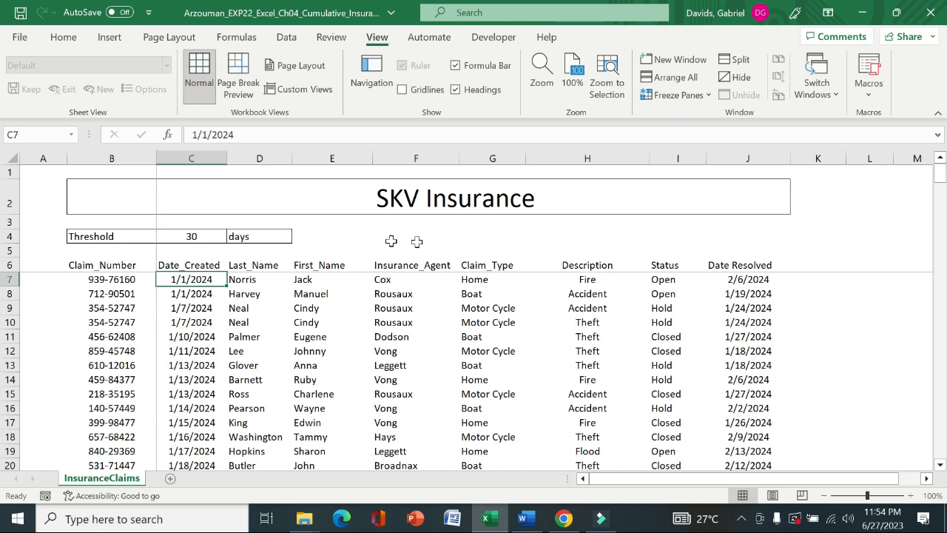
Check the rest of the step 2 instruction in Word and test the frozen panes by scrolling the InsuranceClaims worksheet in Excel
{"action": "left_click", "coordinate": [525, 518]}
{"action": "triple_click", "coordinate": [551, 250]}
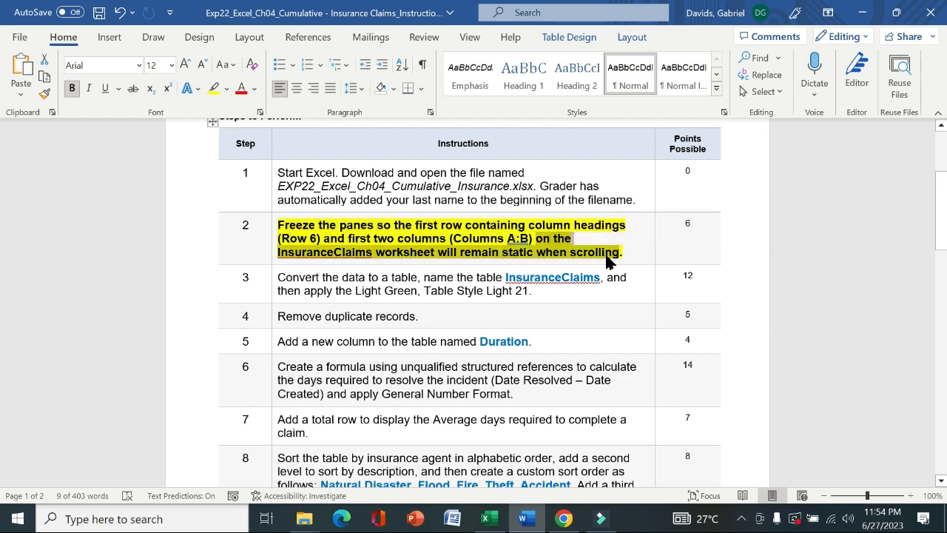
{"action": "left_click", "coordinate": [486, 518]}
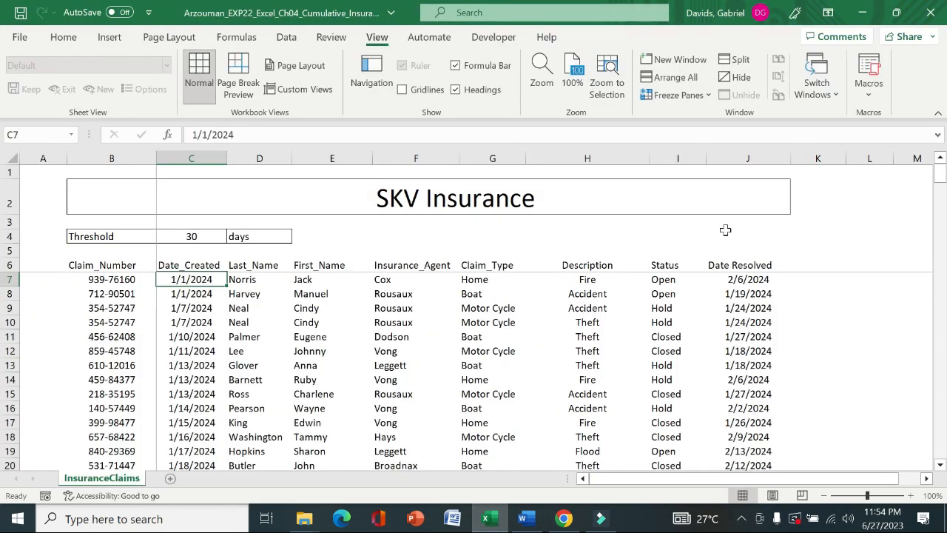
{"action": "left_click_drag", "start_coordinate": [940, 172], "coordinate": [940, 327]}
{"action": "left_click_drag", "start_coordinate": [2, 352], "coordinate": [3, 141]}
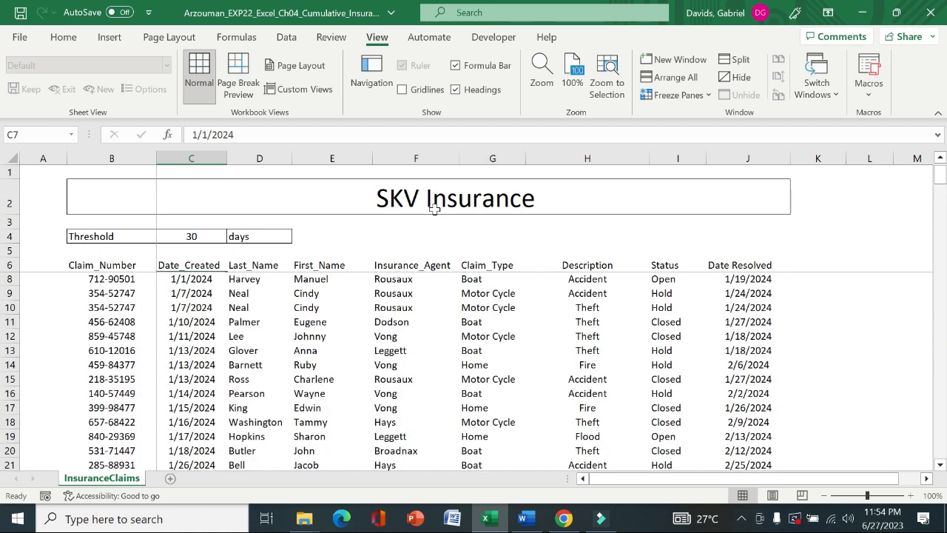
Switch to the Word instructions and remove the bold and yellow highlighting from the step 2 instruction
{"action": "left_click", "coordinate": [543, 490]}
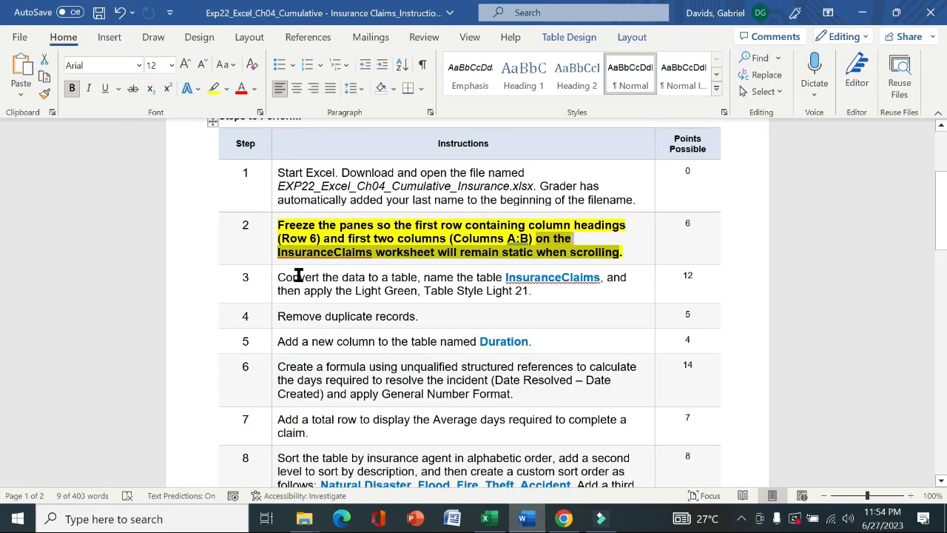
{"action": "left_click", "coordinate": [272, 249]}
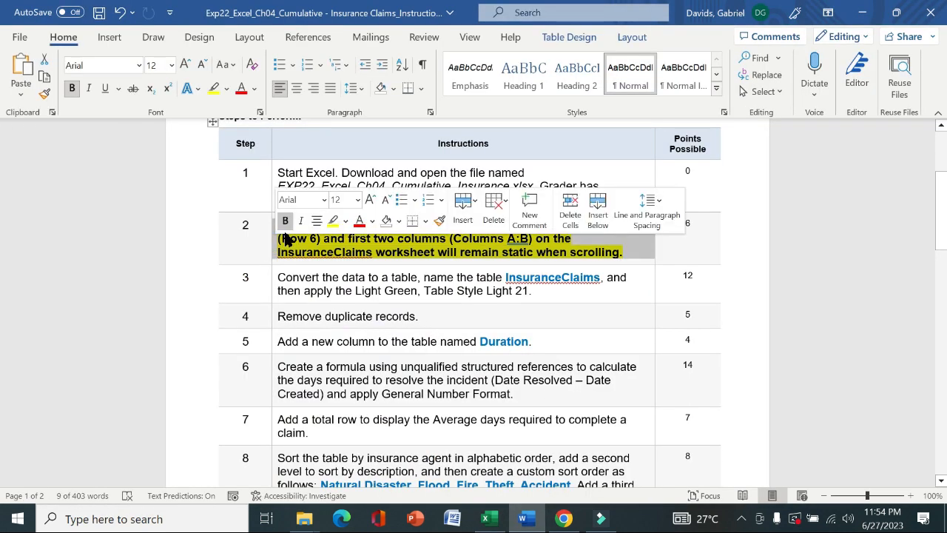
{"action": "left_click", "coordinate": [286, 222]}
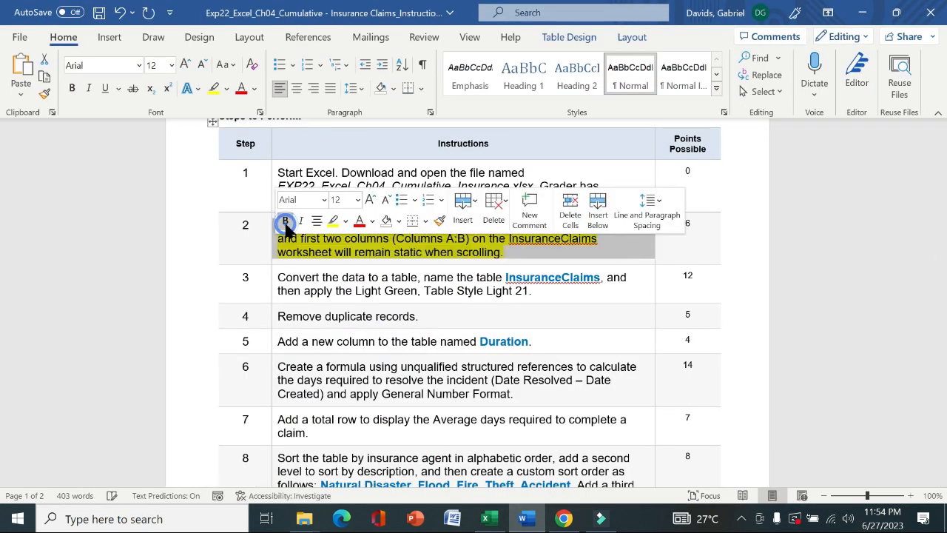
{"action": "left_click", "coordinate": [333, 222]}
Bold and highlight the step 3 instruction in yellow, and copy the table name InsuranceClaims from it
{"action": "left_click", "coordinate": [272, 287]}
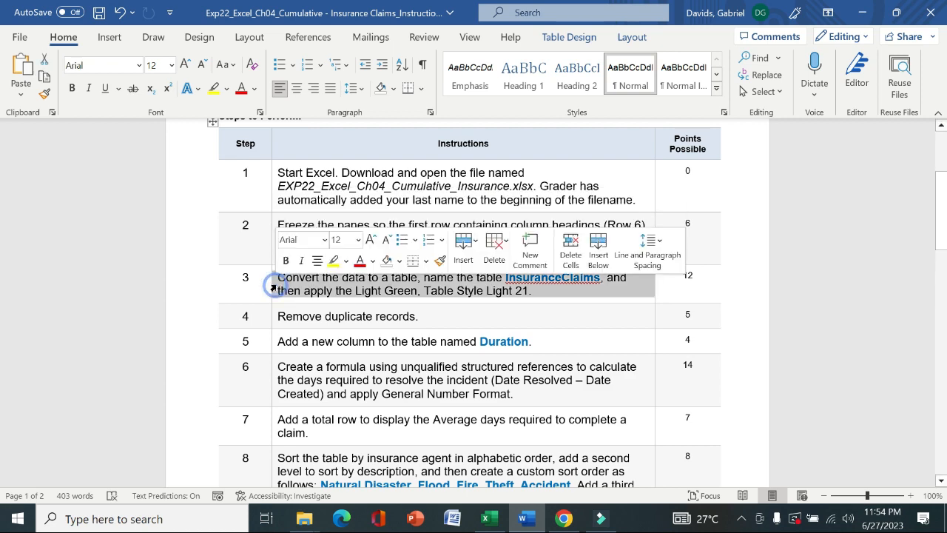
{"action": "left_click", "coordinate": [286, 260]}
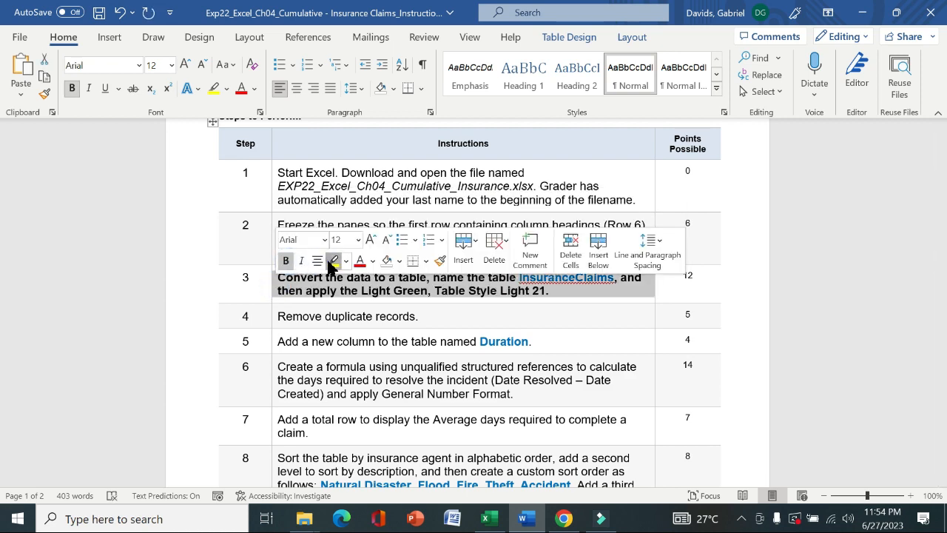
{"action": "left_click", "coordinate": [332, 261]}
{"action": "left_click", "coordinate": [259, 285]}
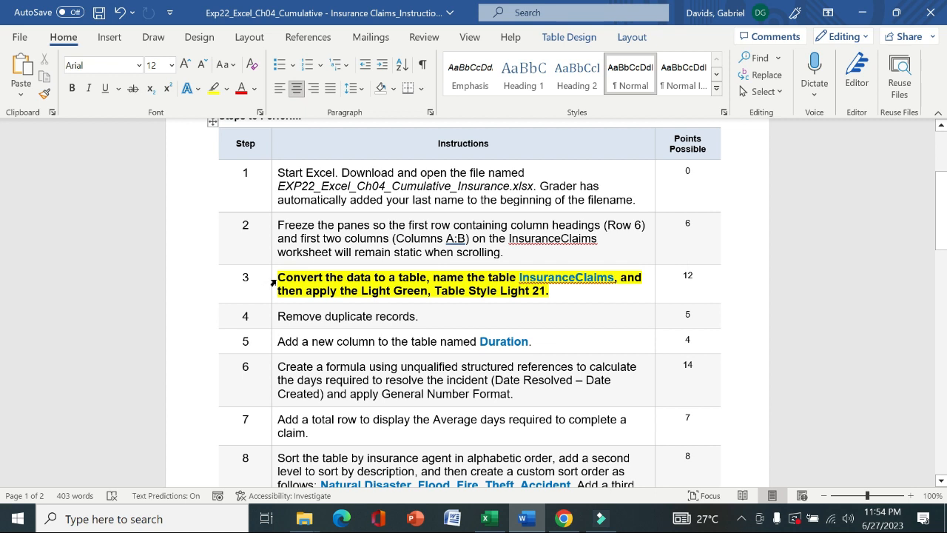
{"action": "left_click_drag", "start_coordinate": [279, 277], "coordinate": [521, 281]}
{"action": "key", "text": "ctrl+c"}
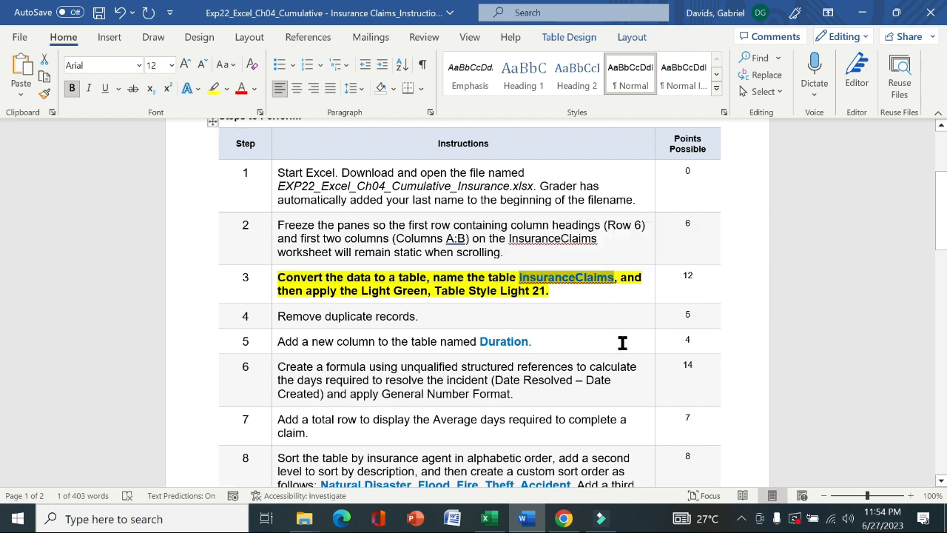
Switch to Excel and convert the claims data in B6:J215 to a table with headers
{"action": "left_click", "coordinate": [488, 520]}
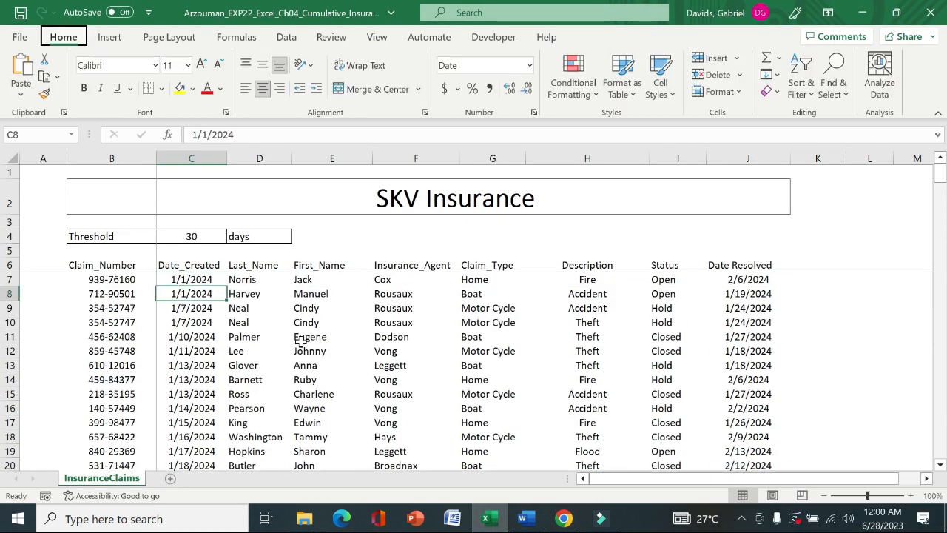
{"action": "key", "text": "alt"}
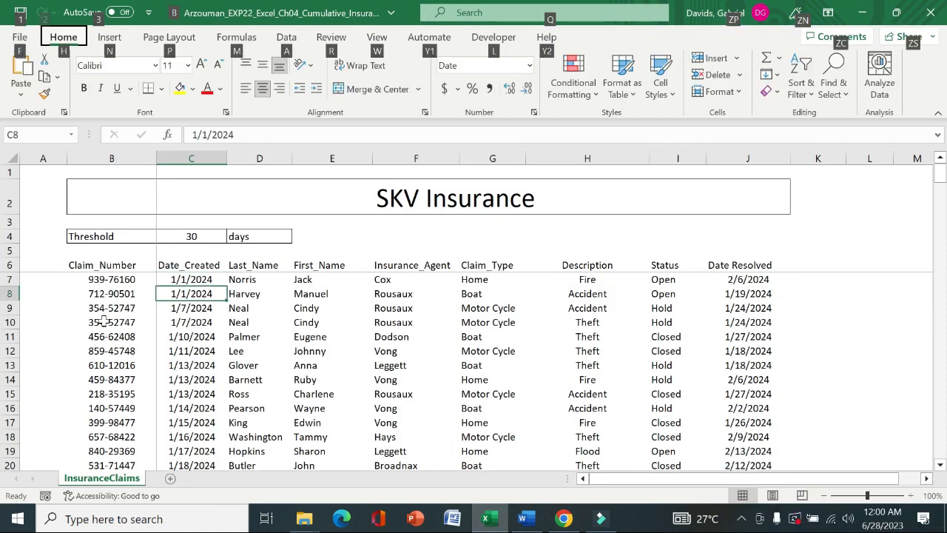
{"action": "left_click", "coordinate": [105, 321]}
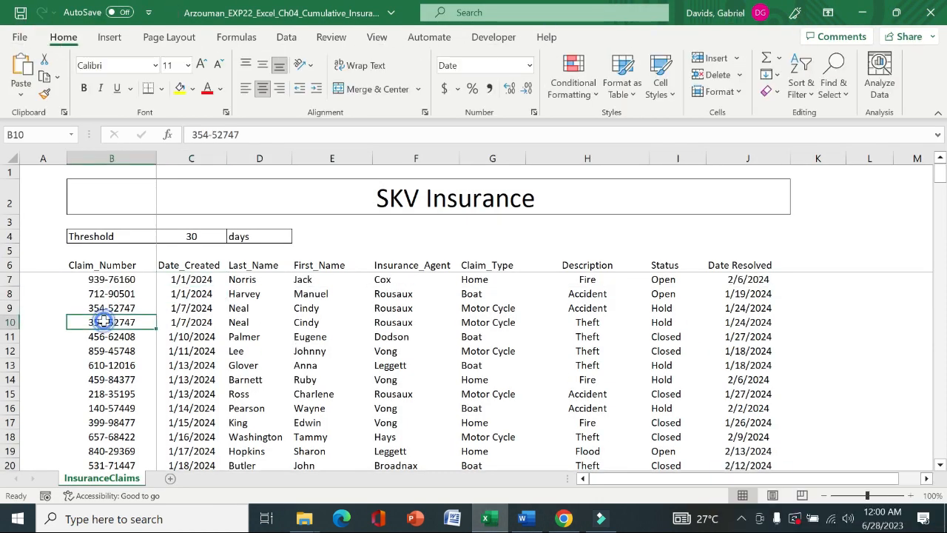
{"action": "left_click", "coordinate": [108, 37]}
{"action": "left_click", "coordinate": [132, 87]}
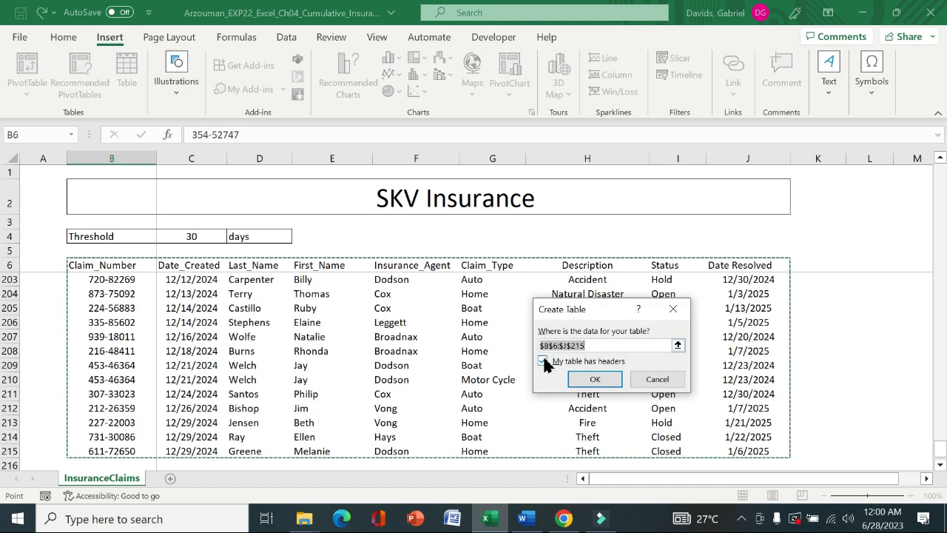
{"action": "left_click", "coordinate": [589, 376]}
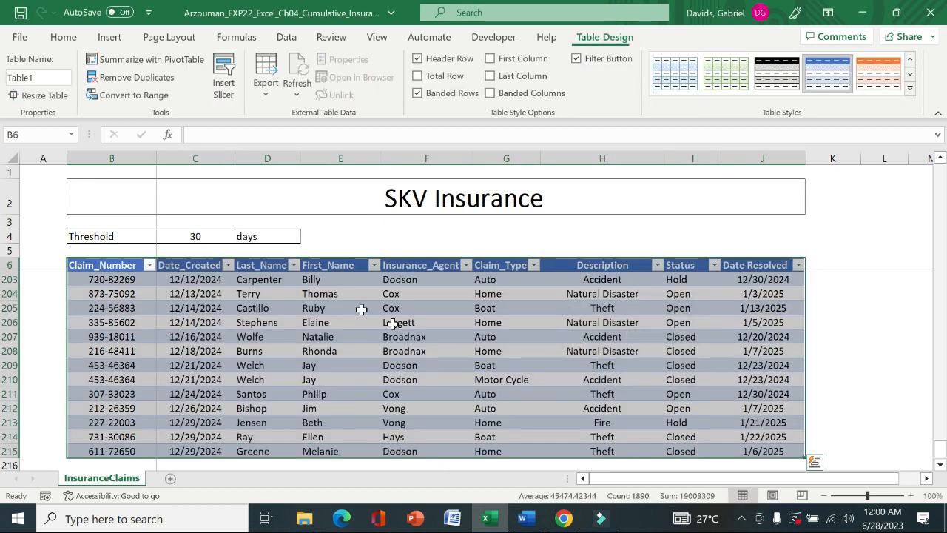
Recheck the step 3 instruction in Word and name the Excel table InsuranceClaims using the copied text
{"action": "left_click", "coordinate": [525, 518]}
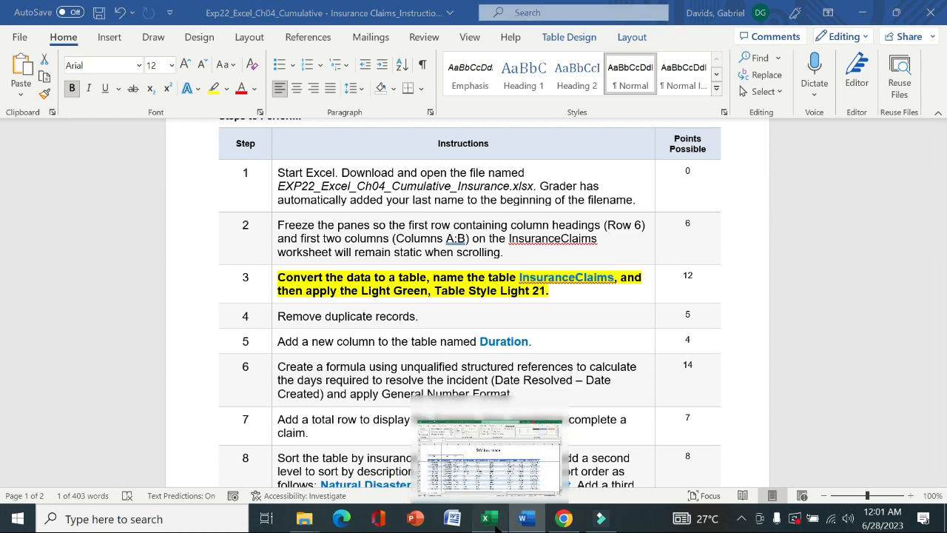
{"action": "left_click", "coordinate": [488, 519]}
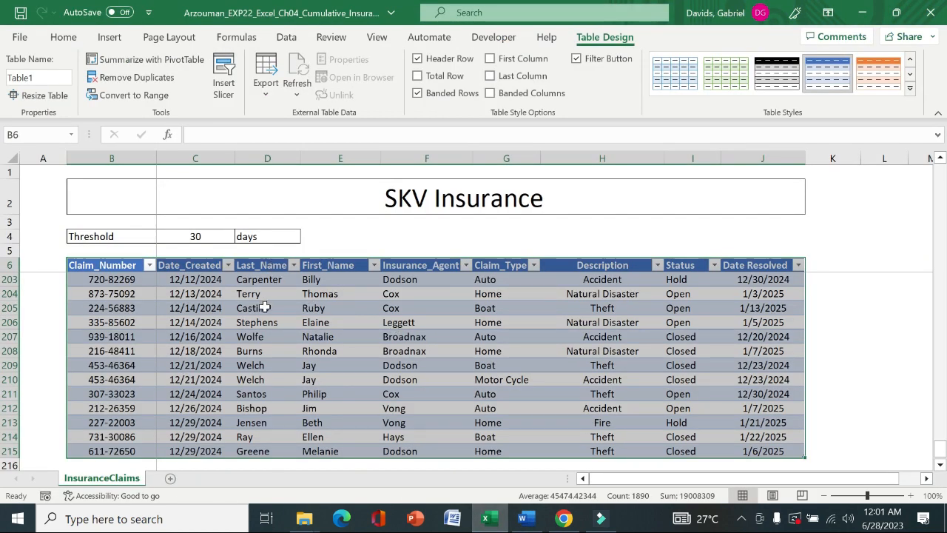
{"action": "left_click", "coordinate": [44, 77]}
{"action": "left_click", "coordinate": [45, 77]}
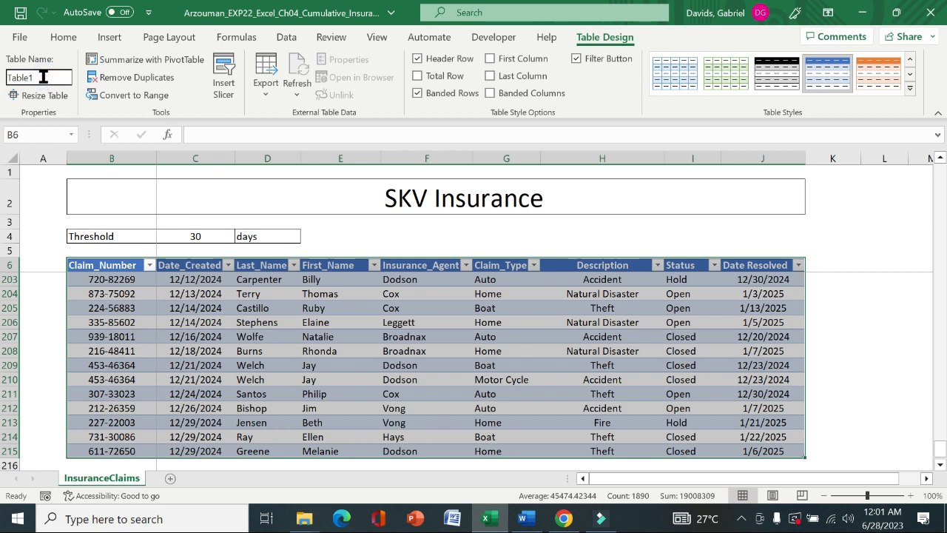
{"action": "left_click_drag", "start_coordinate": [42, 77], "coordinate": [11, 79]}
{"action": "type", "text": "T"}
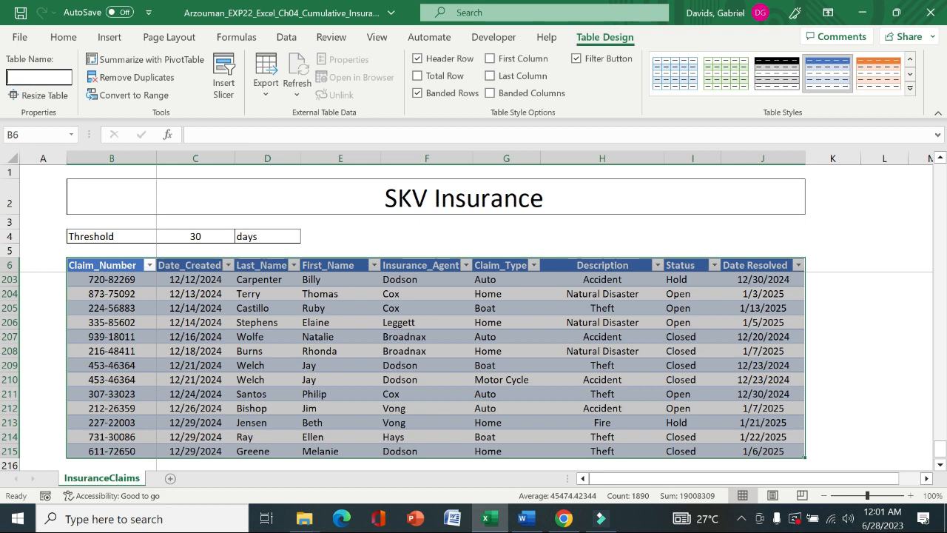
{"action": "key", "text": "ctrl+v"}
{"action": "key", "text": "Return"}
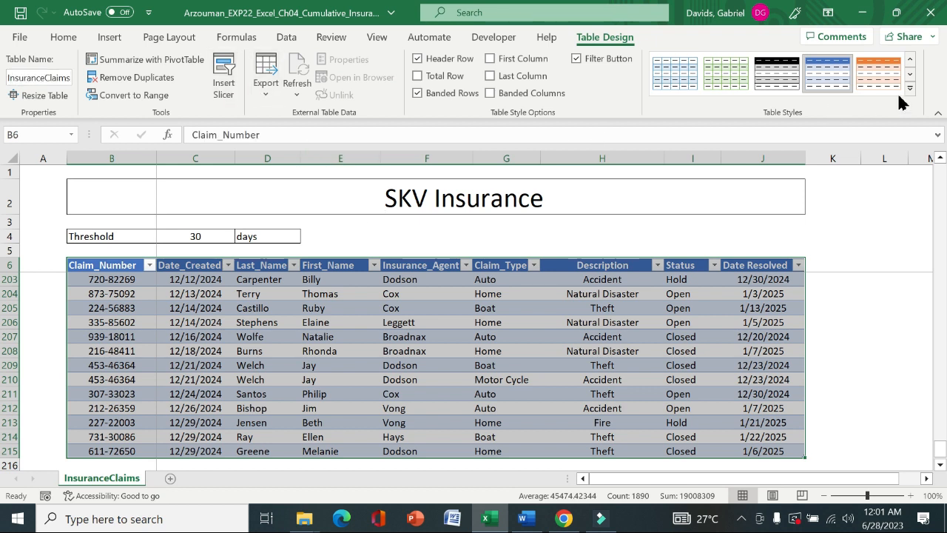
Recheck the step 3 instruction in Word and apply Light Green, Table Style Light 21 to the Excel table
{"action": "left_click", "coordinate": [525, 518]}
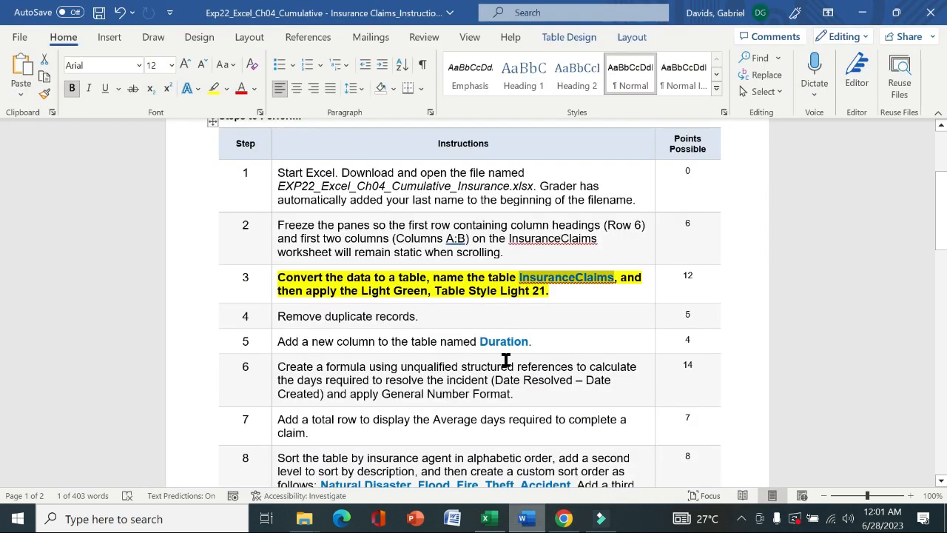
{"action": "left_click", "coordinate": [555, 294]}
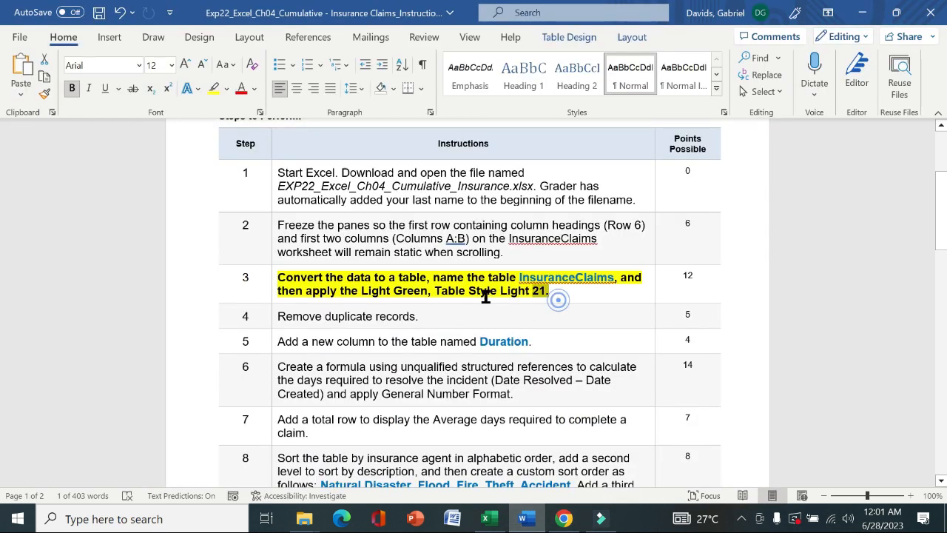
{"action": "left_click", "coordinate": [307, 294], "text": "shift"}
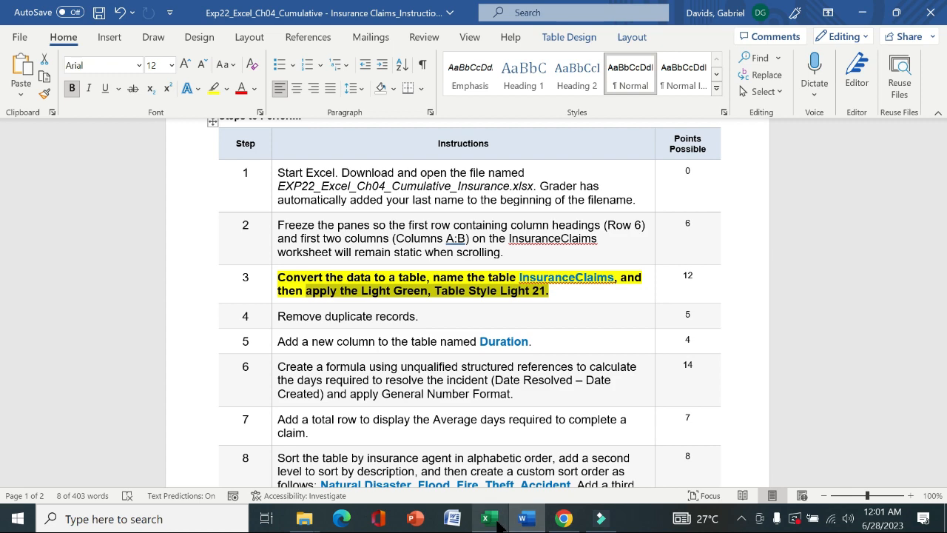
{"action": "left_click", "coordinate": [495, 522]}
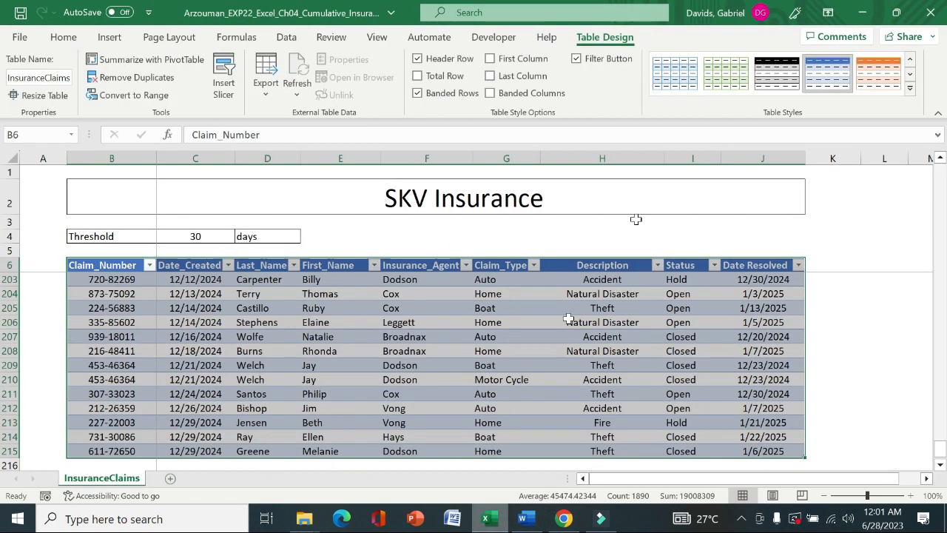
{"action": "left_click", "coordinate": [911, 90]}
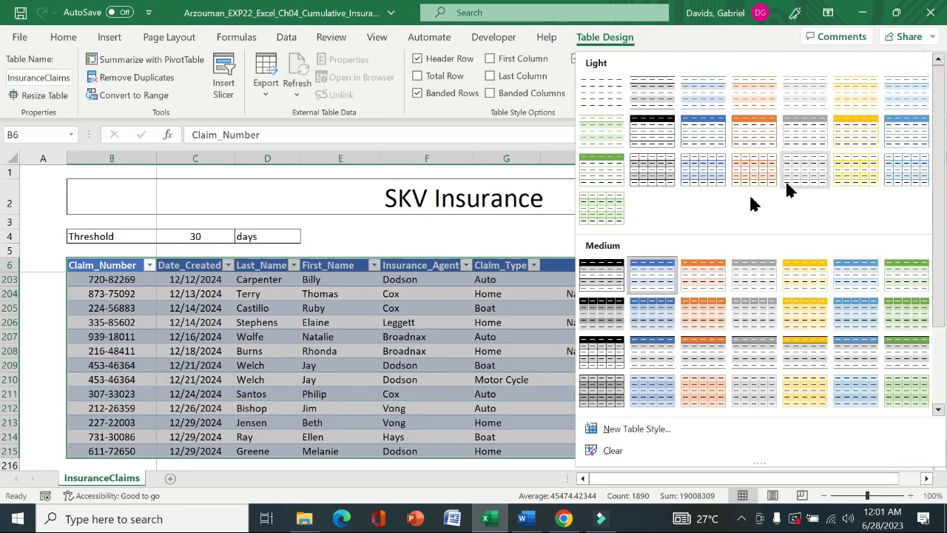
{"action": "left_click", "coordinate": [604, 222]}
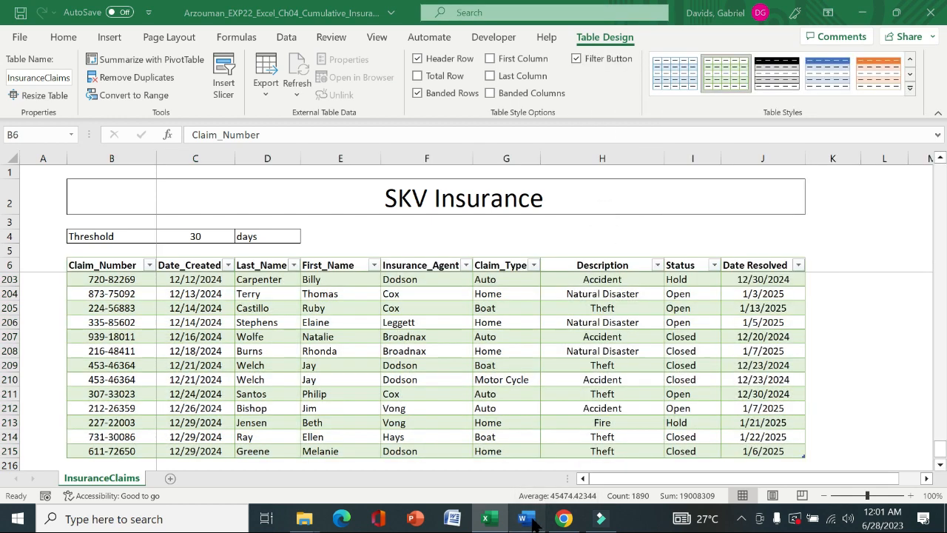
Switch to the Word instructions and remove the bold and yellow highlighting from the step 3 instruction
{"action": "left_click", "coordinate": [525, 519]}
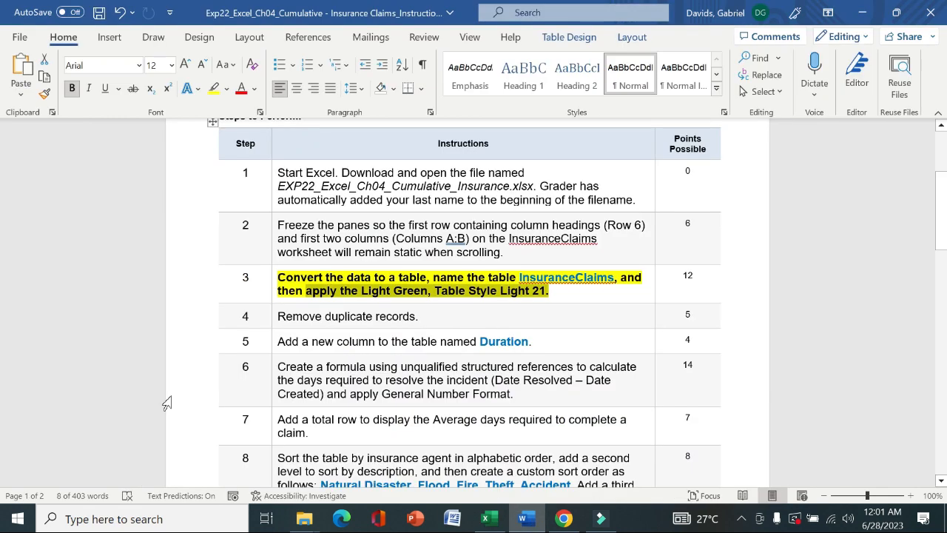
{"action": "left_click", "coordinate": [271, 294]}
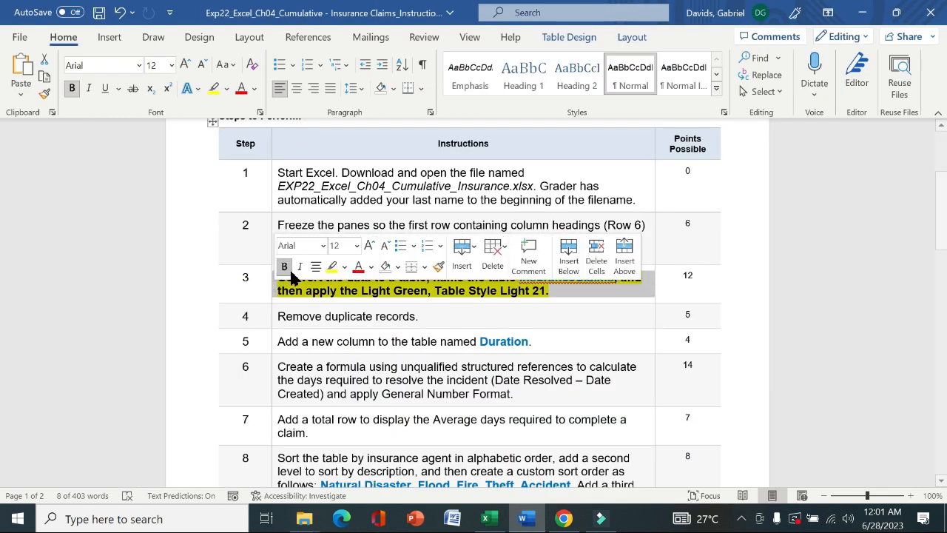
{"action": "left_click", "coordinate": [284, 266]}
{"action": "left_click", "coordinate": [331, 268]}
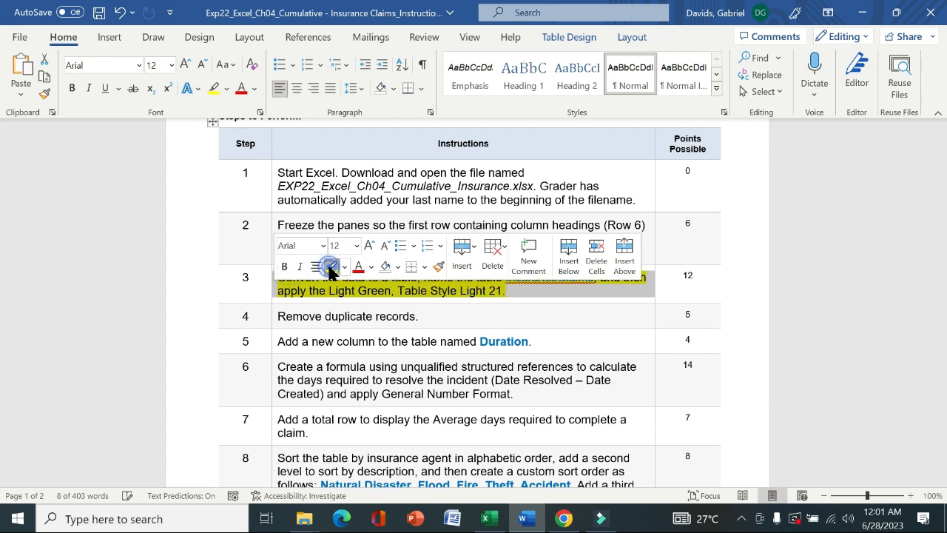
Highlight the step 4 instruction, "Remove duplicate records.", in yellow and select its text
{"action": "left_click", "coordinate": [272, 322]}
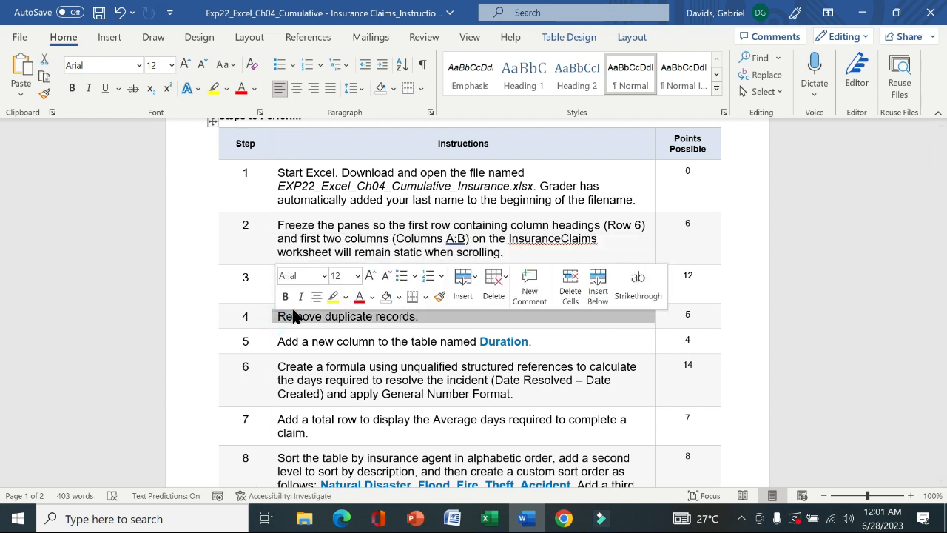
{"action": "left_click", "coordinate": [332, 299]}
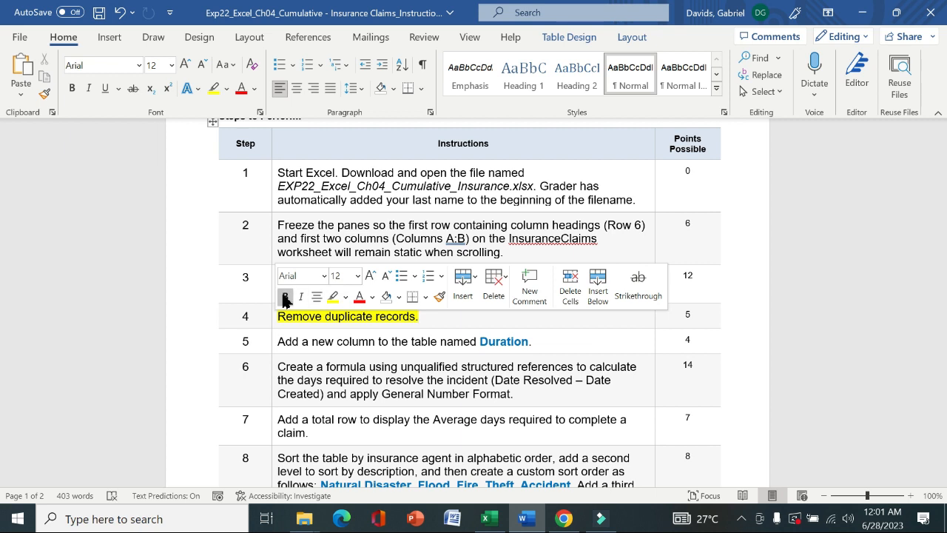
{"action": "left_click", "coordinate": [285, 296]}
{"action": "left_click_drag", "start_coordinate": [430, 317], "coordinate": [280, 314]}
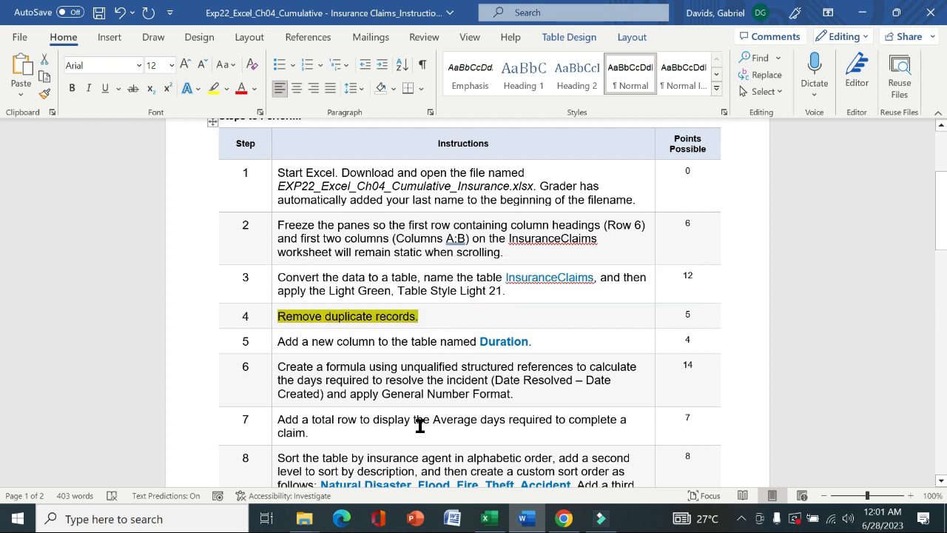
Switch to Excel and remove duplicate records from the InsuranceClaims table, comparing all columns
{"action": "left_click", "coordinate": [487, 521]}
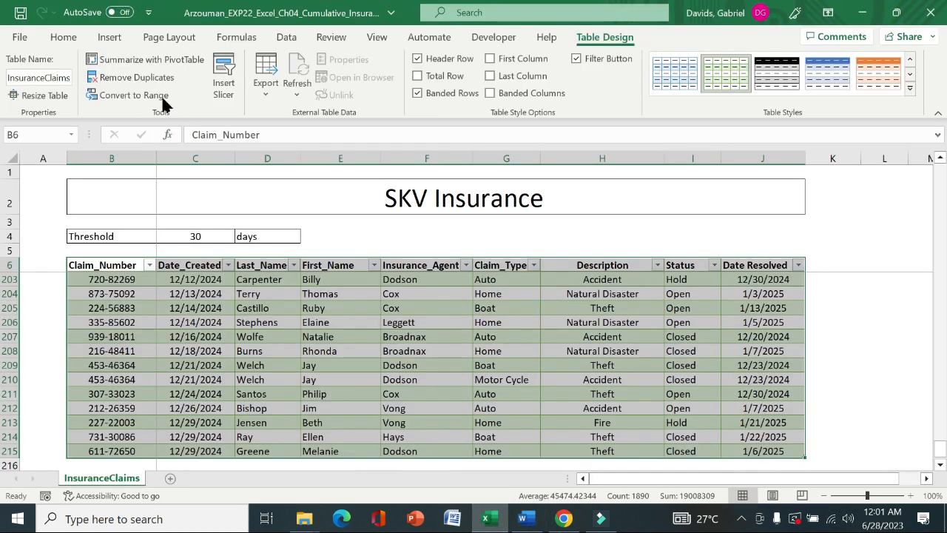
{"action": "left_click", "coordinate": [141, 77]}
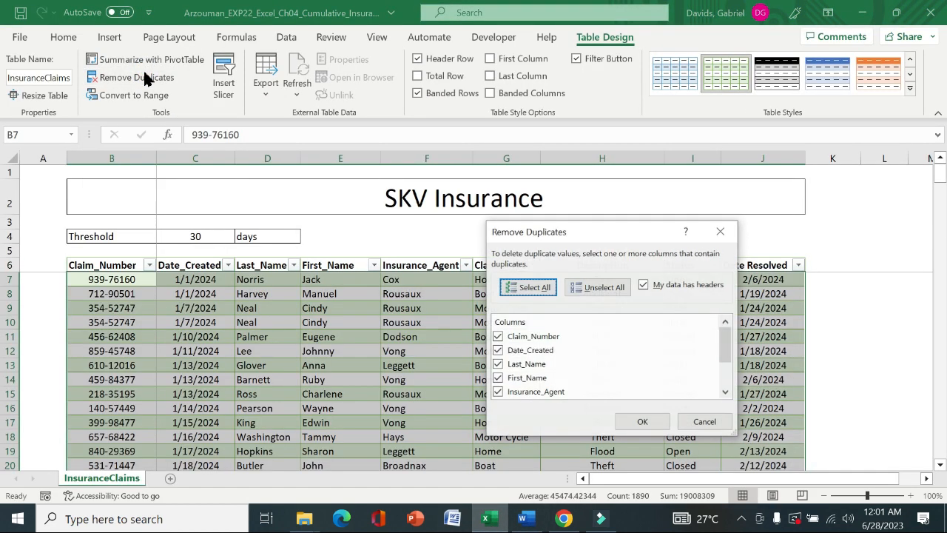
{"action": "left_click", "coordinate": [636, 421]}
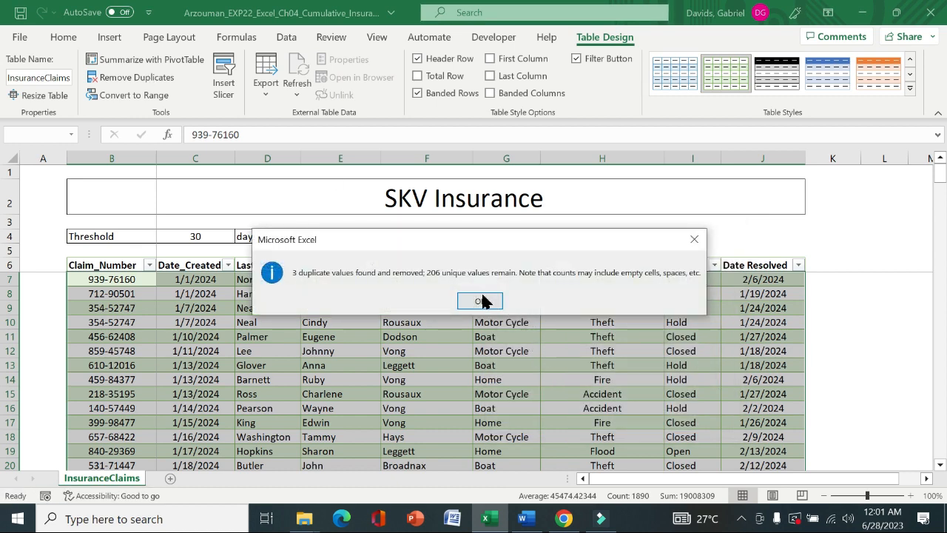
{"action": "left_click", "coordinate": [482, 300]}
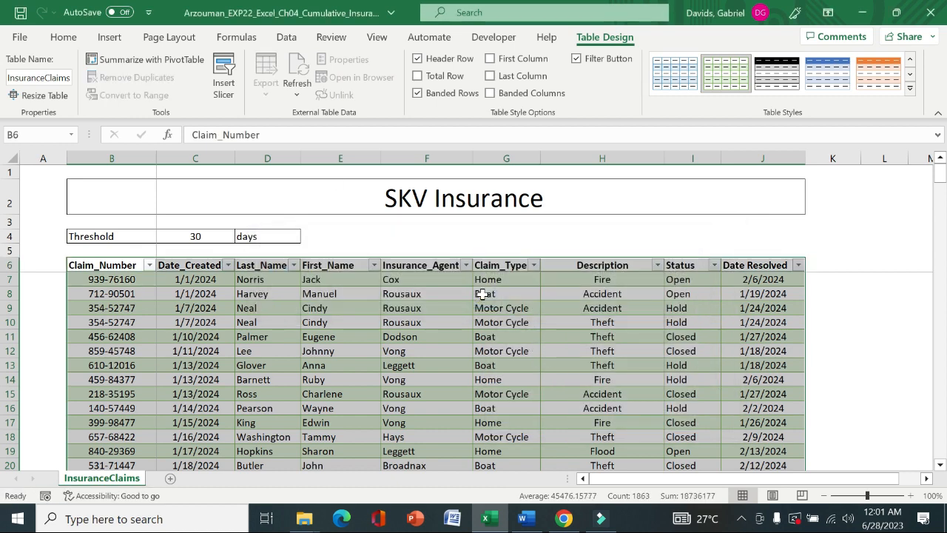
Return to the Word instructions and remove the yellow highlighting from the step 4 instruction
{"action": "left_click", "coordinate": [527, 519]}
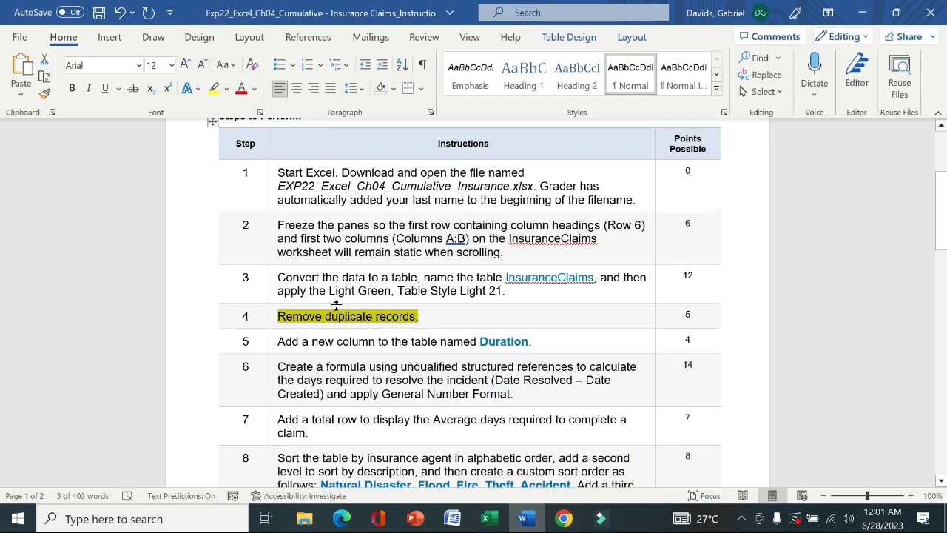
{"action": "left_click", "coordinate": [423, 318]}
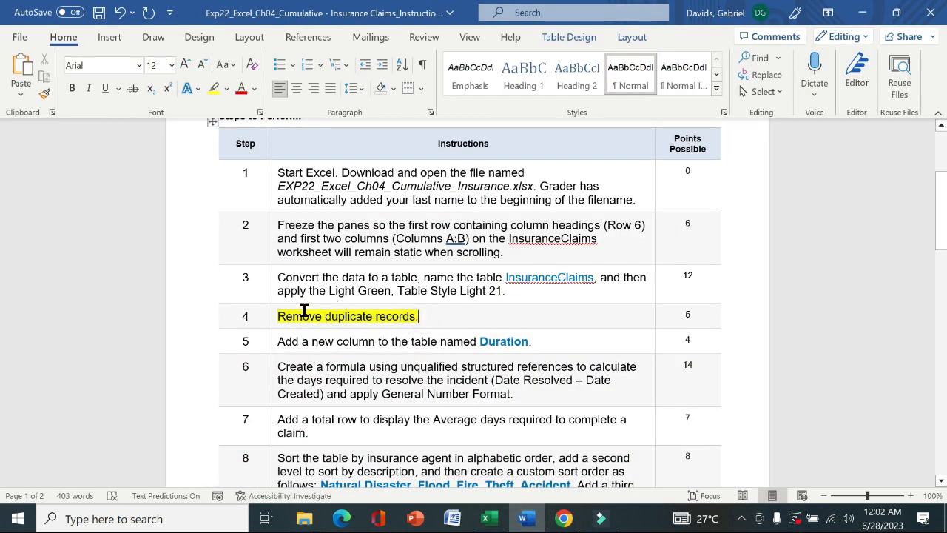
{"action": "left_click", "coordinate": [272, 317]}
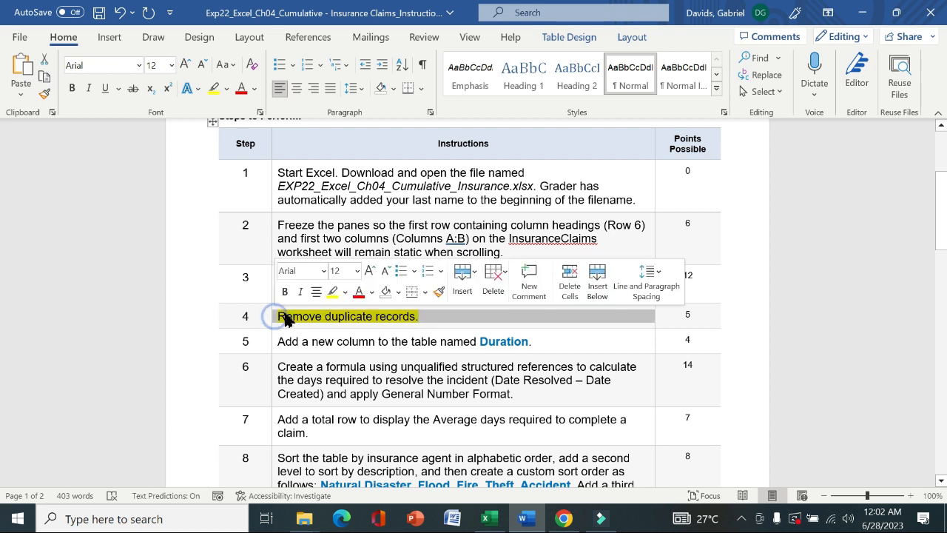
{"action": "left_click", "coordinate": [330, 294]}
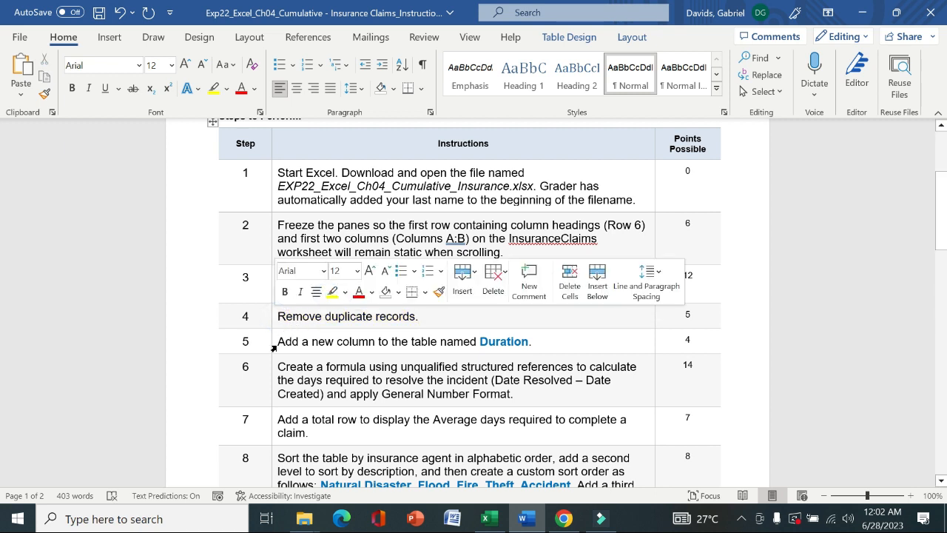
Bold and highlight the step 5 instruction in yellow, and copy the column name Duration from it
{"action": "left_click", "coordinate": [273, 347]}
{"action": "left_click", "coordinate": [287, 321]}
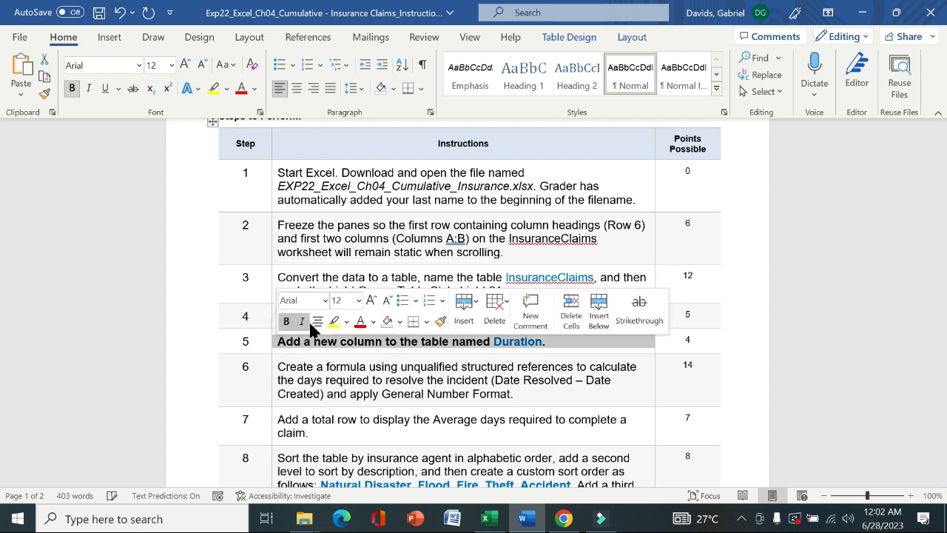
{"action": "left_click", "coordinate": [333, 321]}
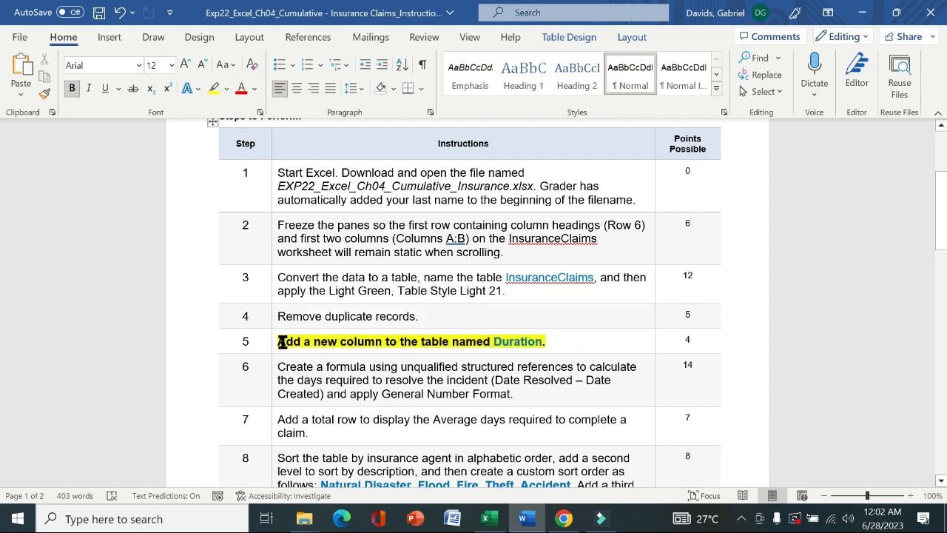
{"action": "left_click_drag", "start_coordinate": [281, 341], "coordinate": [479, 350]}
{"action": "left_click", "coordinate": [510, 342]}
{"action": "double_click", "coordinate": [500, 342]}
{"action": "key", "text": "ctrl+c"}
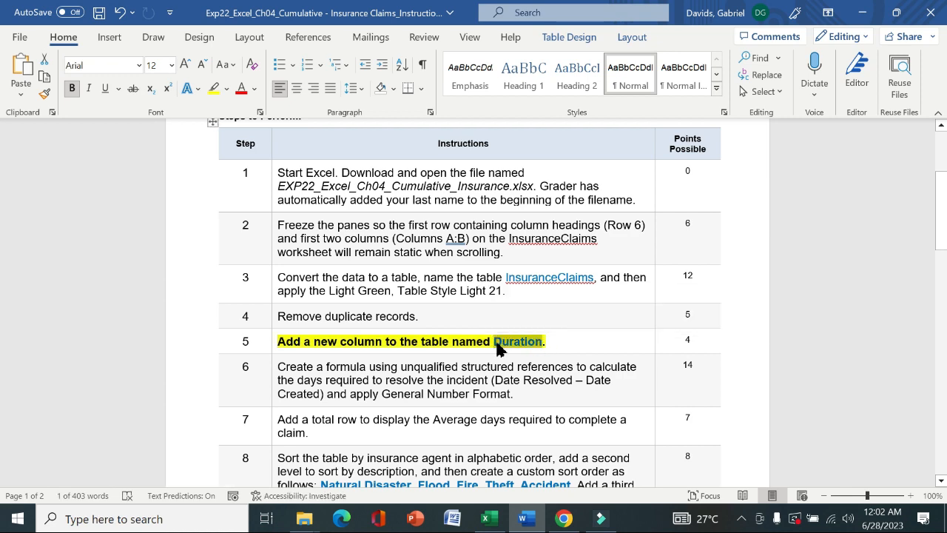
Switch to Excel and add a Duration column to the table by pasting the copied name into K6
{"action": "left_click", "coordinate": [485, 519]}
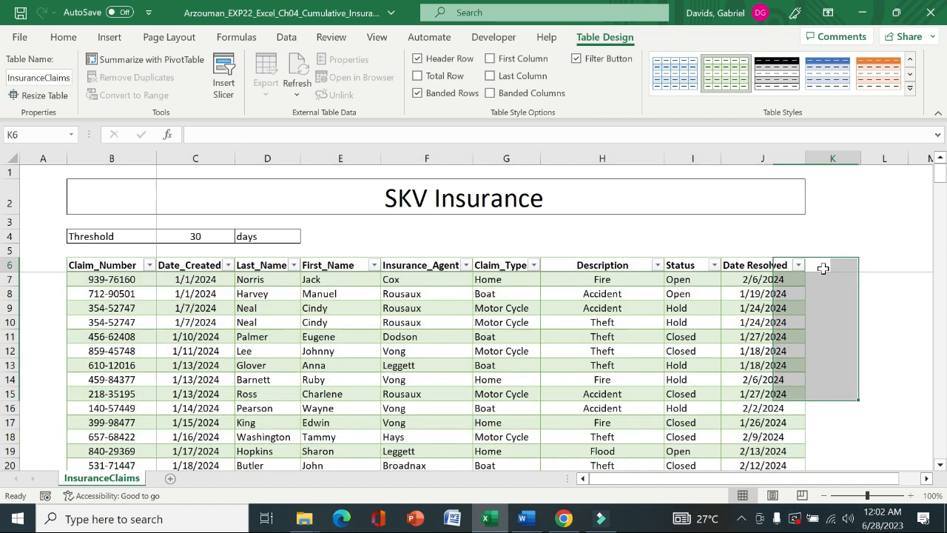
{"action": "left_click", "coordinate": [823, 269]}
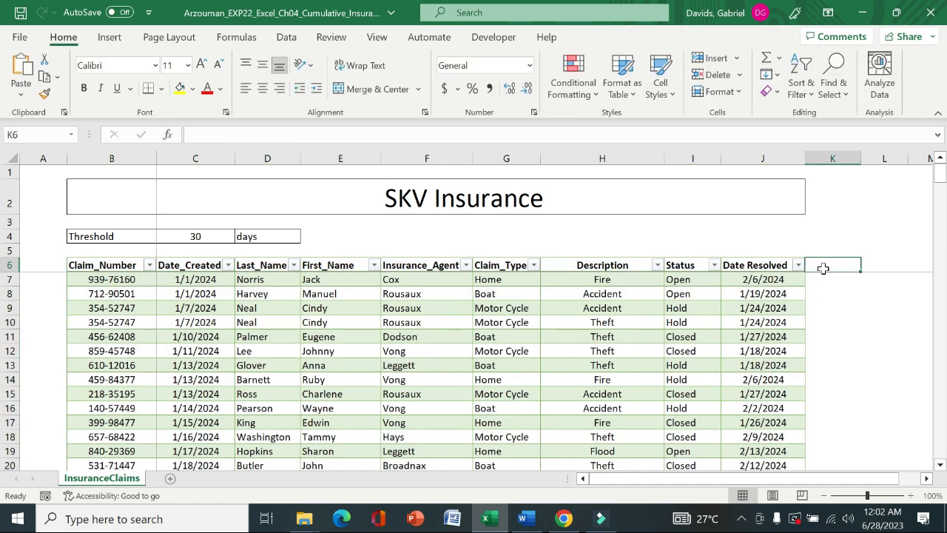
{"action": "key", "text": "ctrl+v"}
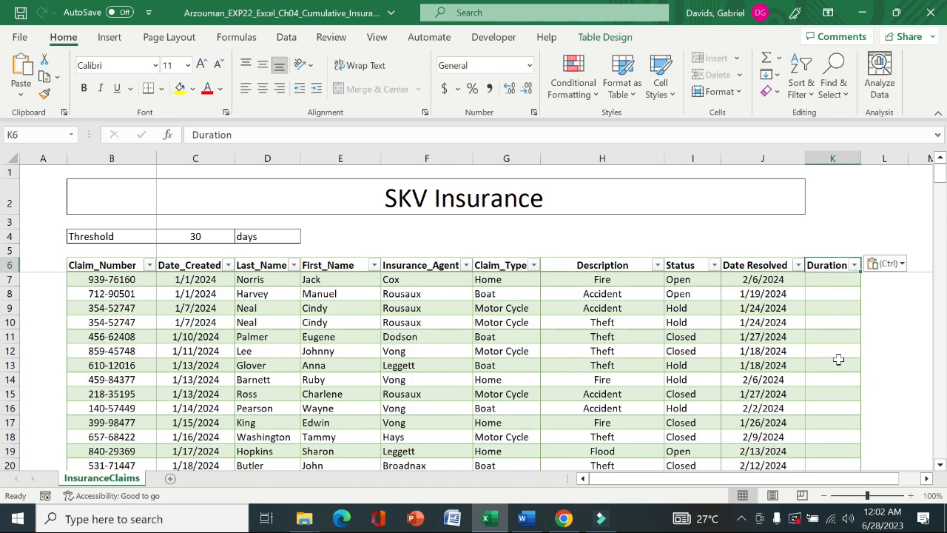
Switch to the Word instructions and remove the bold and yellow highlighting from the step 5 instruction
{"action": "left_click", "coordinate": [523, 520]}
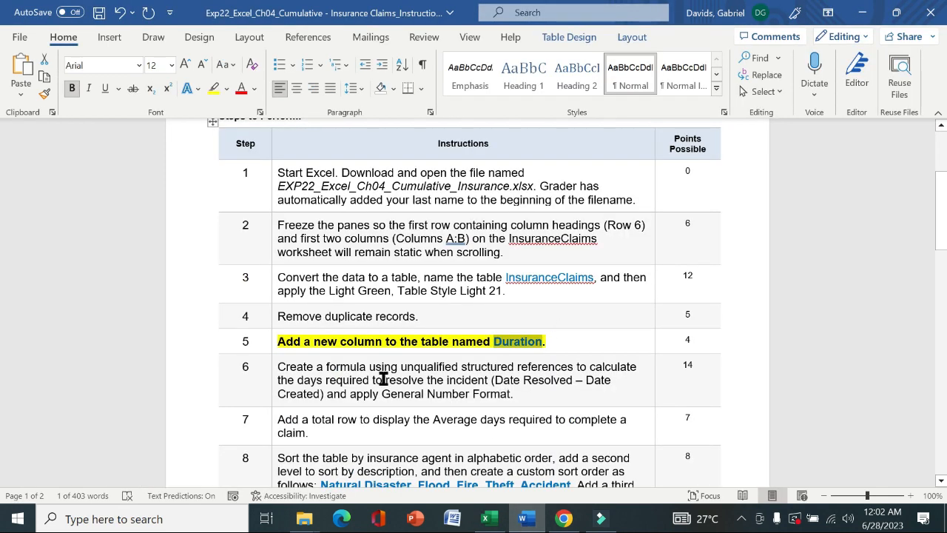
{"action": "left_click", "coordinate": [273, 348]}
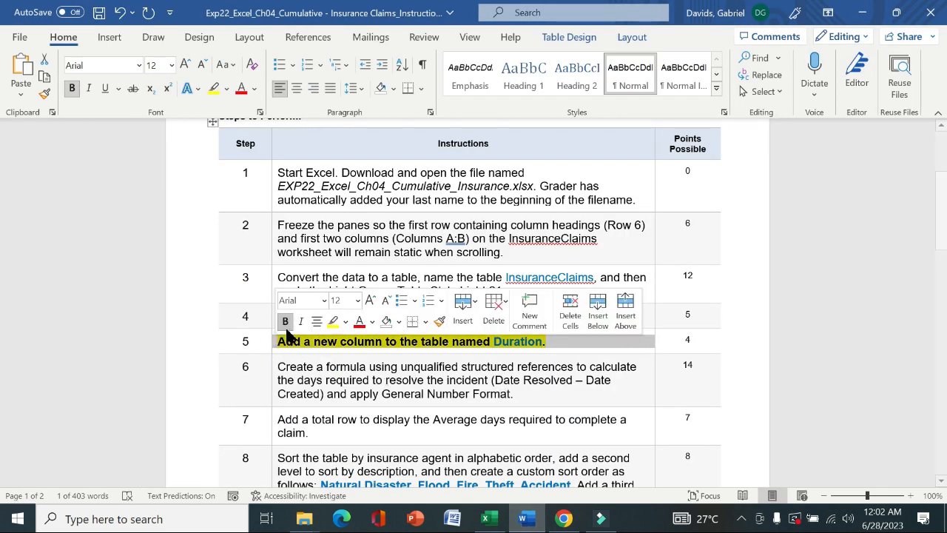
{"action": "left_click", "coordinate": [285, 321]}
{"action": "left_click", "coordinate": [333, 322]}
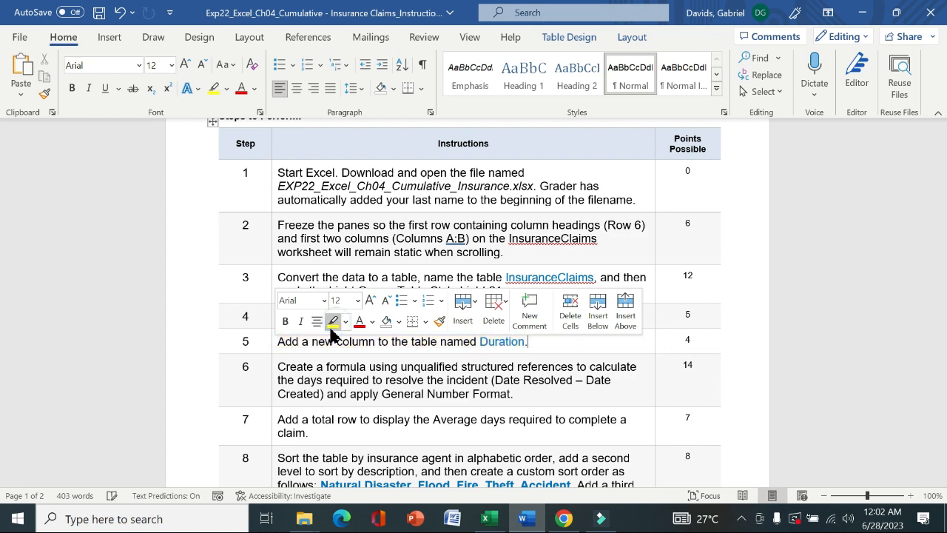
Bold and highlight in yellow the step 6 instruction about the structured reference formula
{"action": "left_click", "coordinate": [273, 374]}
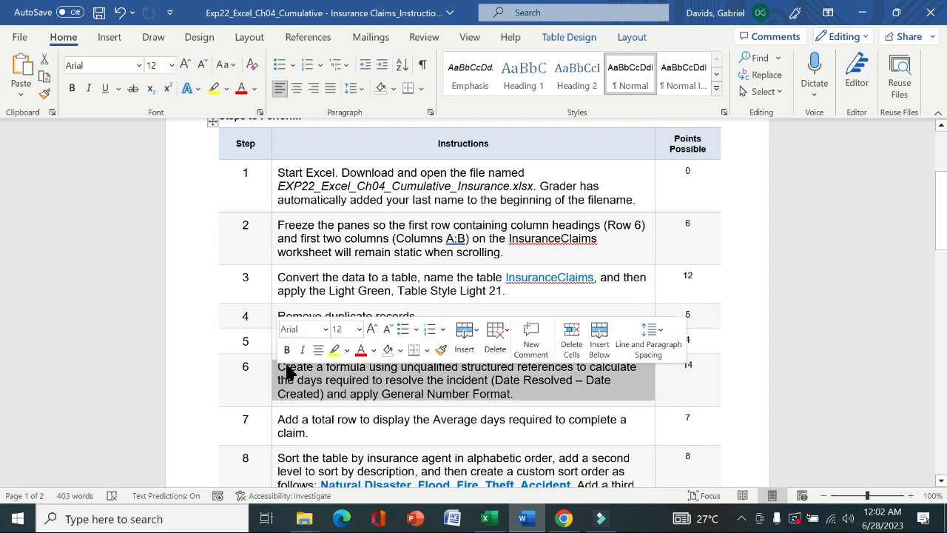
{"action": "left_click", "coordinate": [287, 351]}
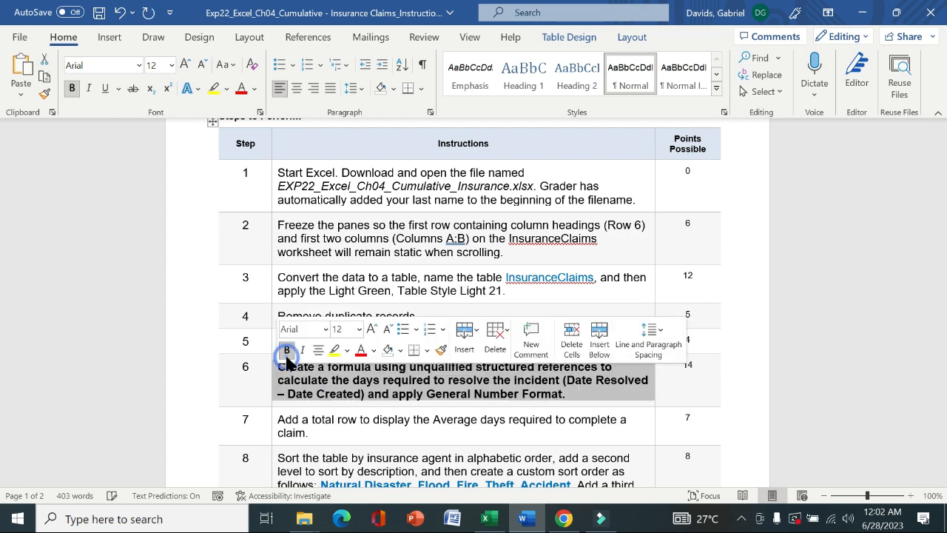
{"action": "left_click", "coordinate": [334, 351]}
{"action": "left_click", "coordinate": [258, 373]}
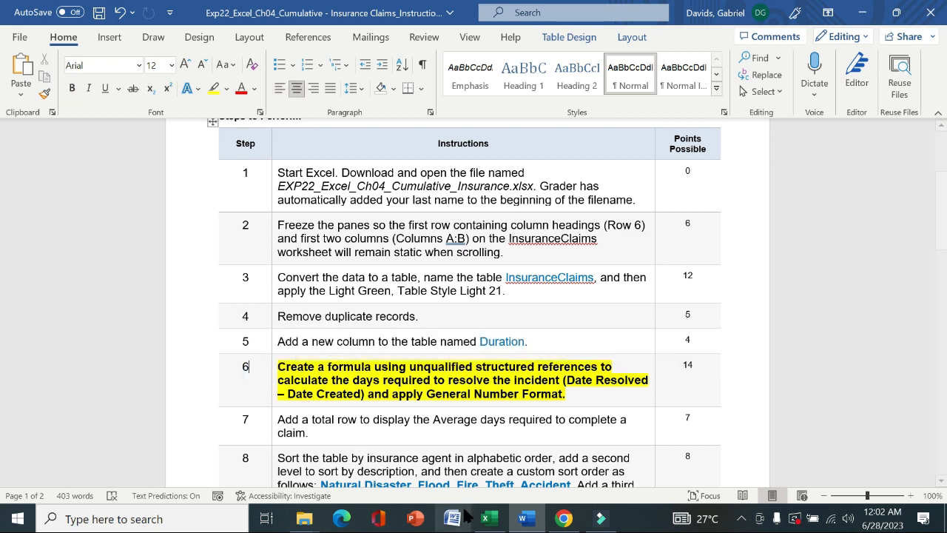
Compare the step 5 instruction in Word with the Duration column in Excel, and read the step 6 formula requirement
{"action": "left_click_drag", "start_coordinate": [280, 342], "coordinate": [477, 346]}
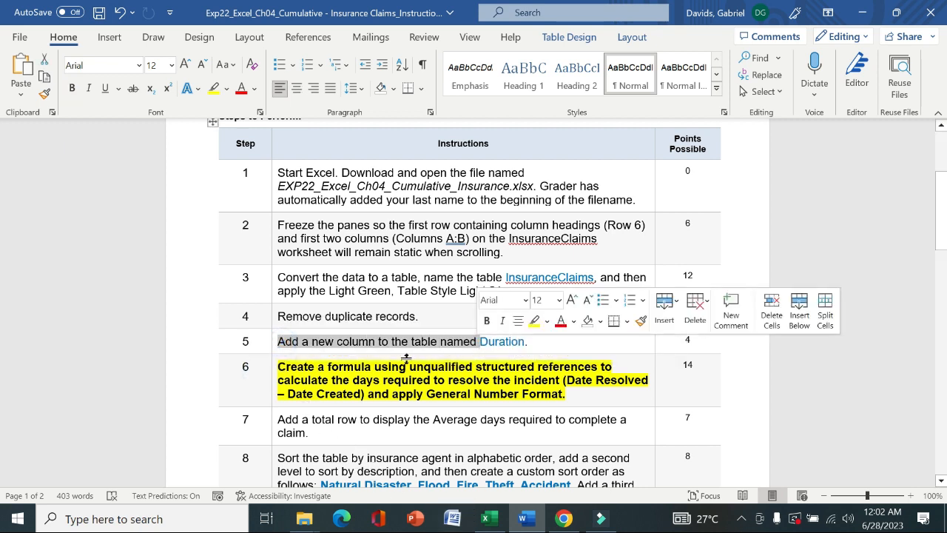
{"action": "left_click", "coordinate": [485, 520]}
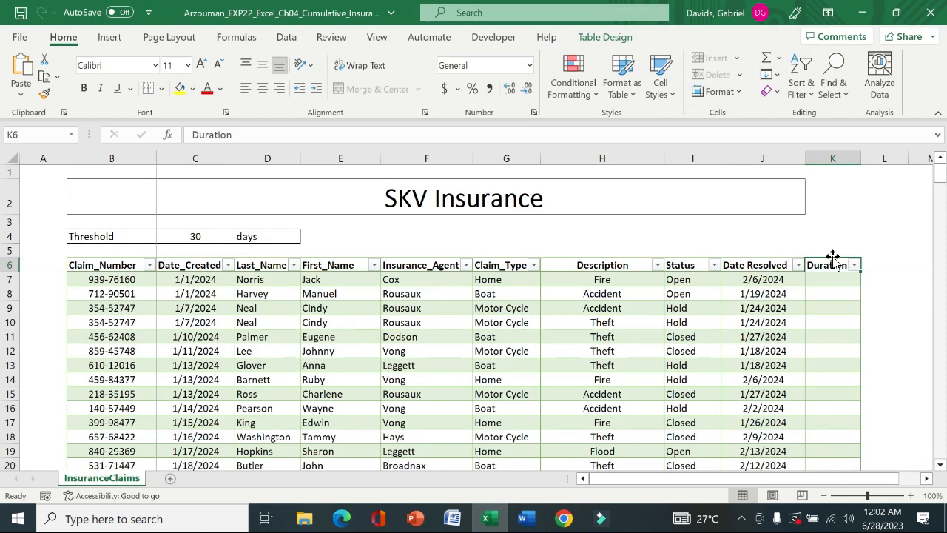
{"action": "right_click", "coordinate": [874, 264]}
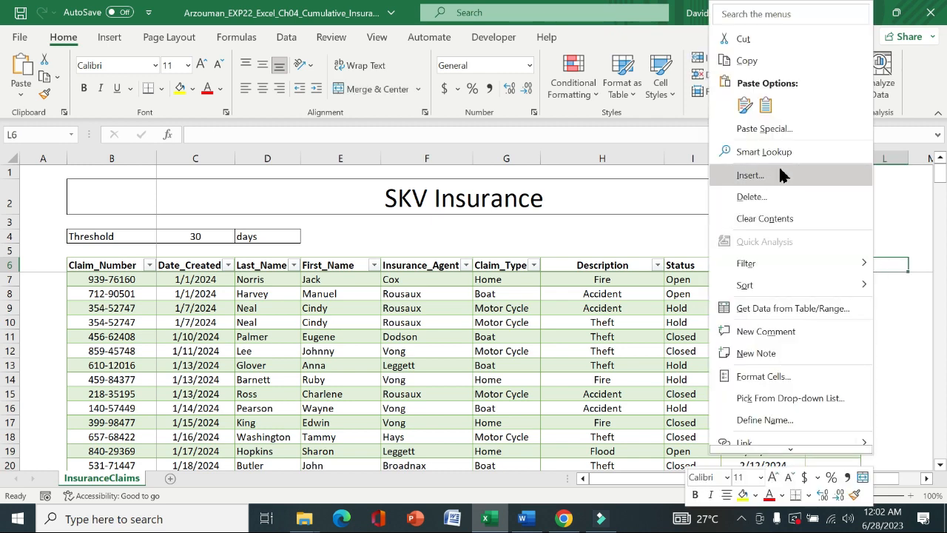
{"action": "left_click", "coordinate": [527, 521]}
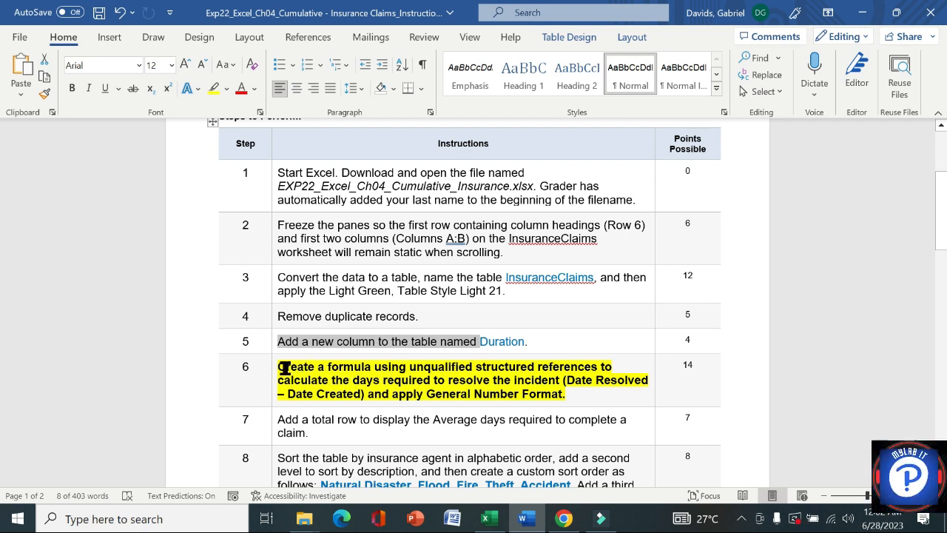
{"action": "left_click_drag", "start_coordinate": [281, 368], "coordinate": [363, 392]}
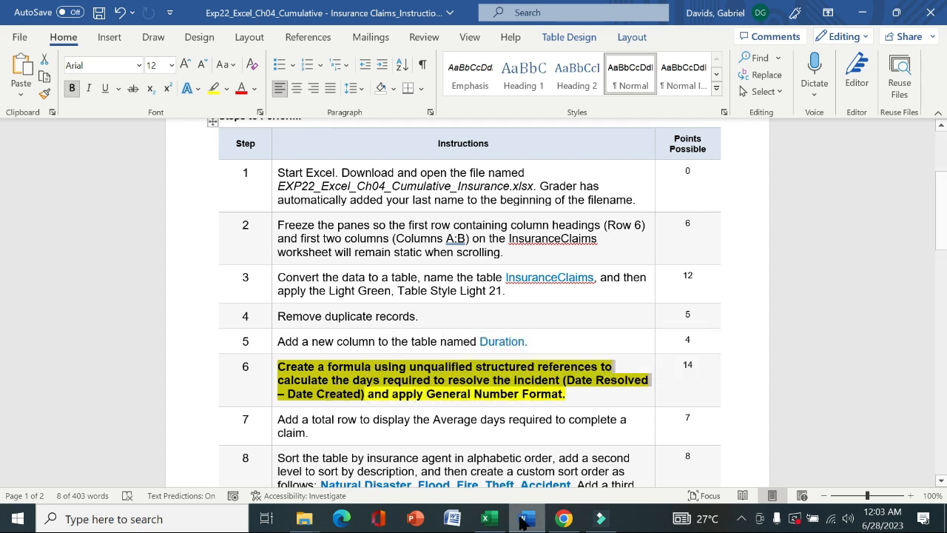
Switch to Excel and enter the structured reference formula =([@[Date Resolved]]-[@[Date_Created]]) in K7, checking the Word instructions for the column order
{"action": "left_click", "coordinate": [487, 519]}
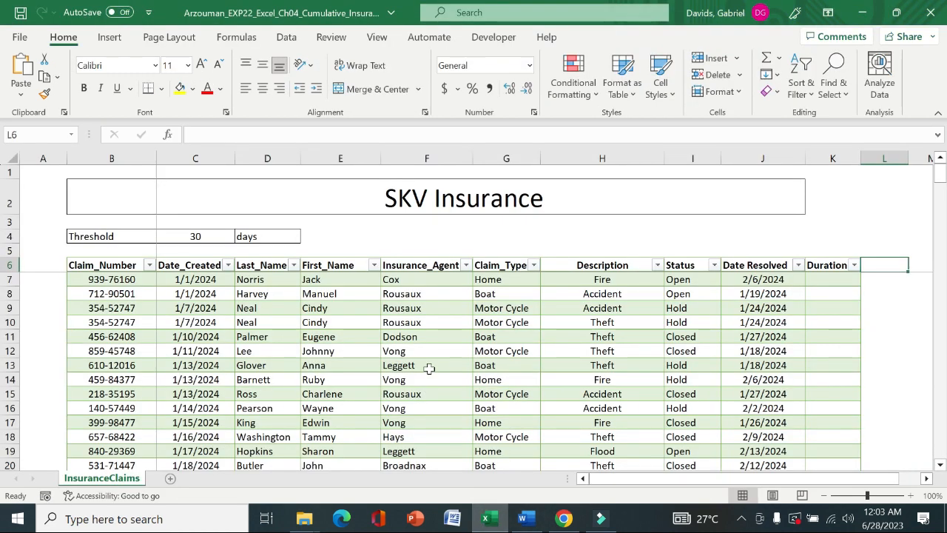
{"action": "key", "text": "alt"}
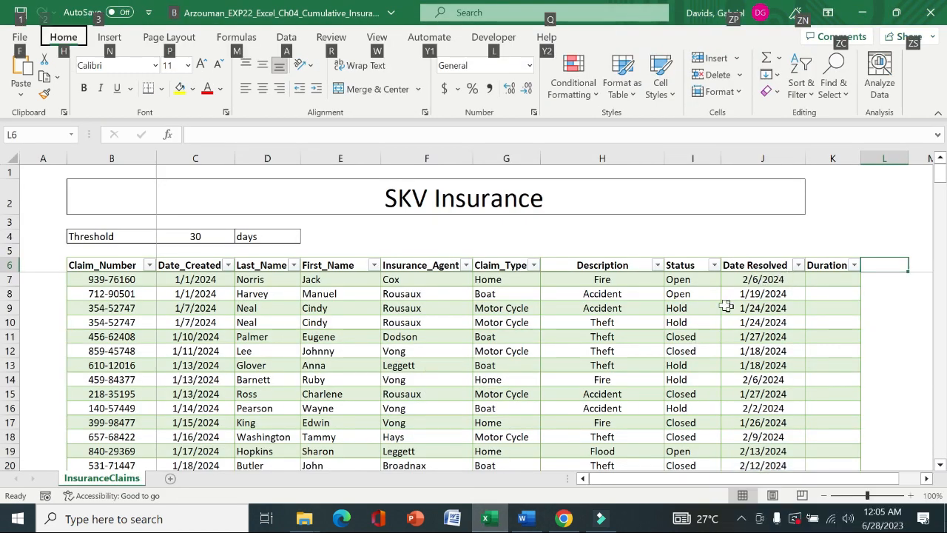
{"action": "left_click", "coordinate": [821, 284]}
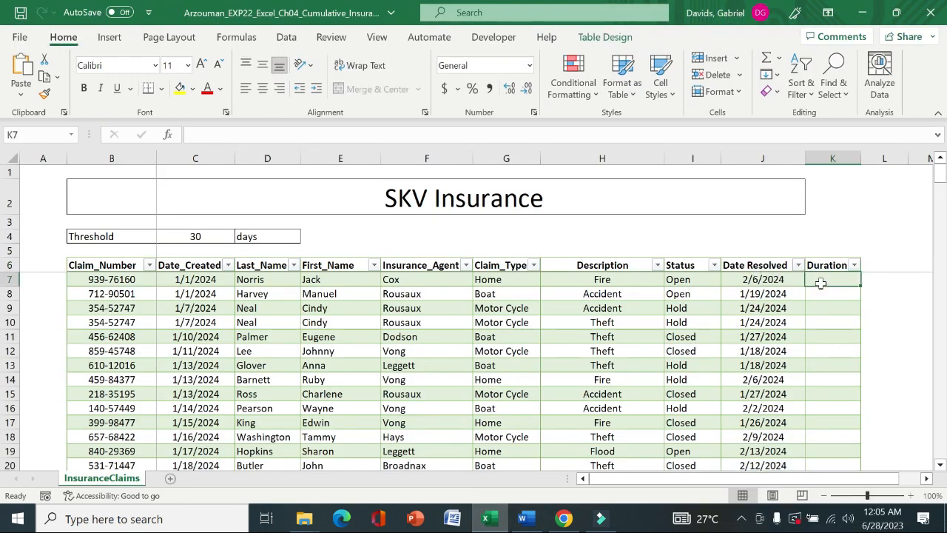
{"action": "type", "text": "="}
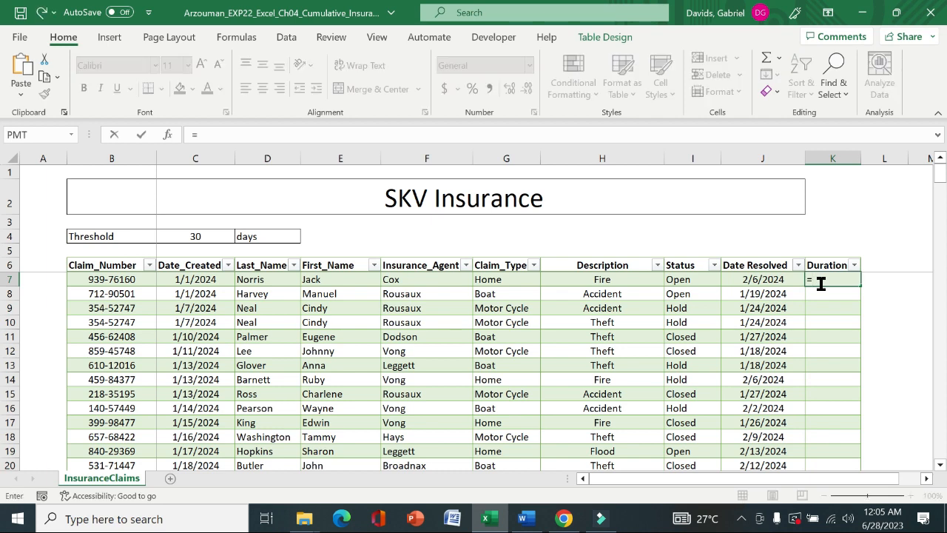
{"action": "left_click", "coordinate": [535, 521]}
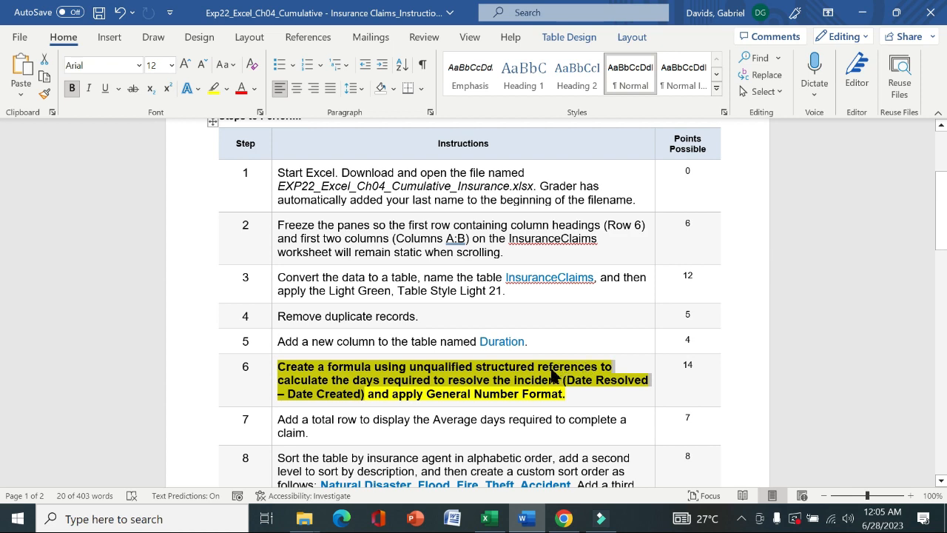
{"action": "left_click", "coordinate": [486, 518]}
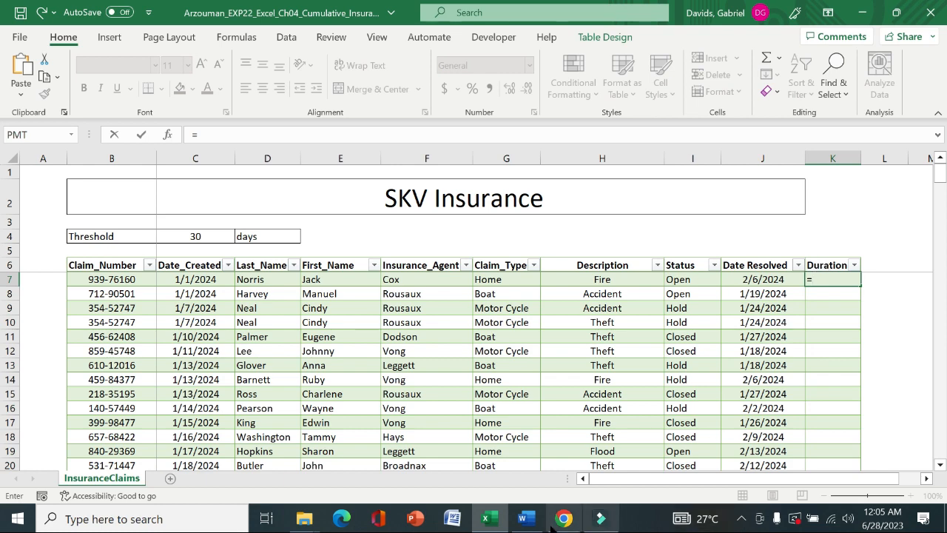
{"action": "left_click", "coordinate": [523, 519]}
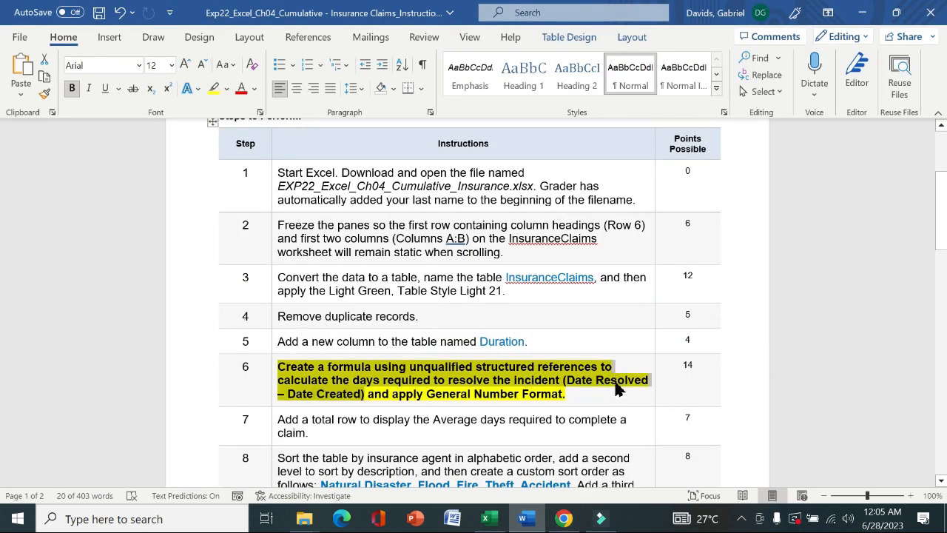
{"action": "left_click", "coordinate": [485, 518]}
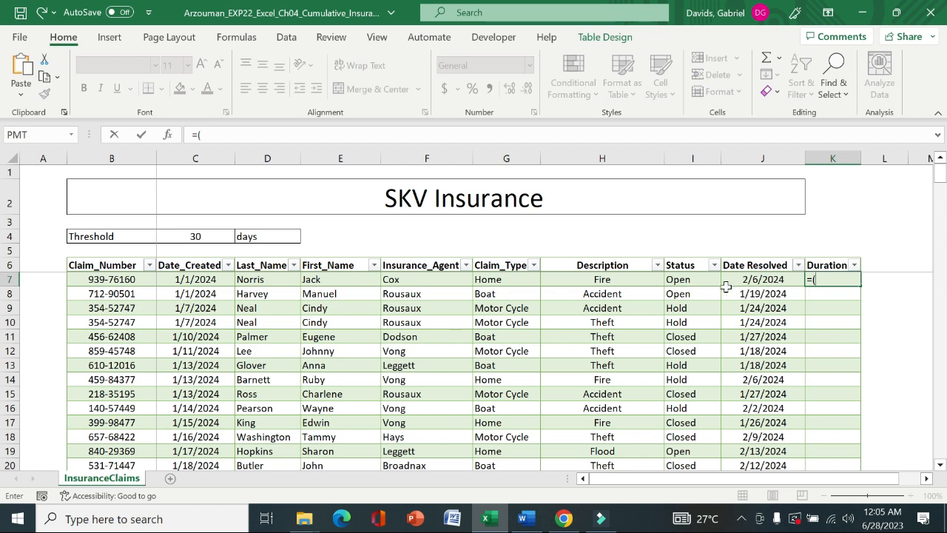
{"action": "left_click", "coordinate": [752, 279]}
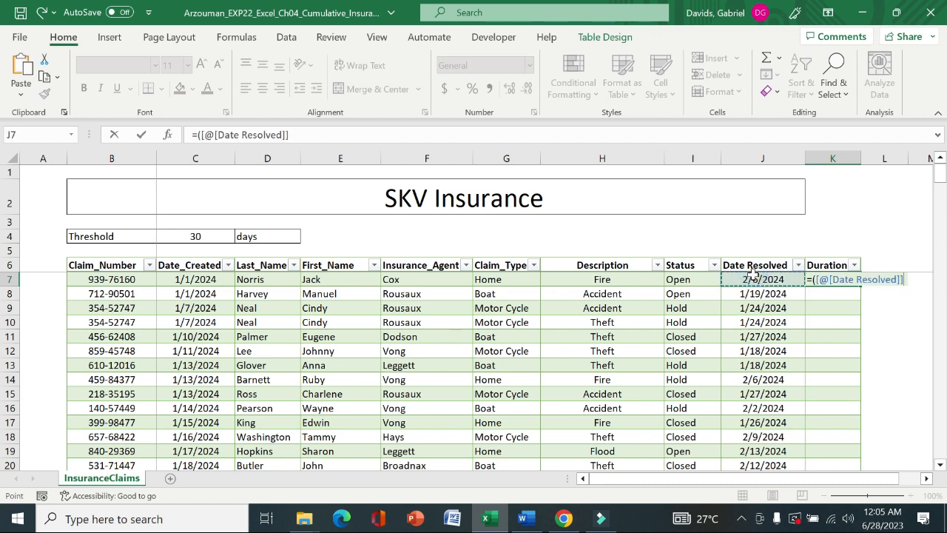
{"action": "type", "text": "-"}
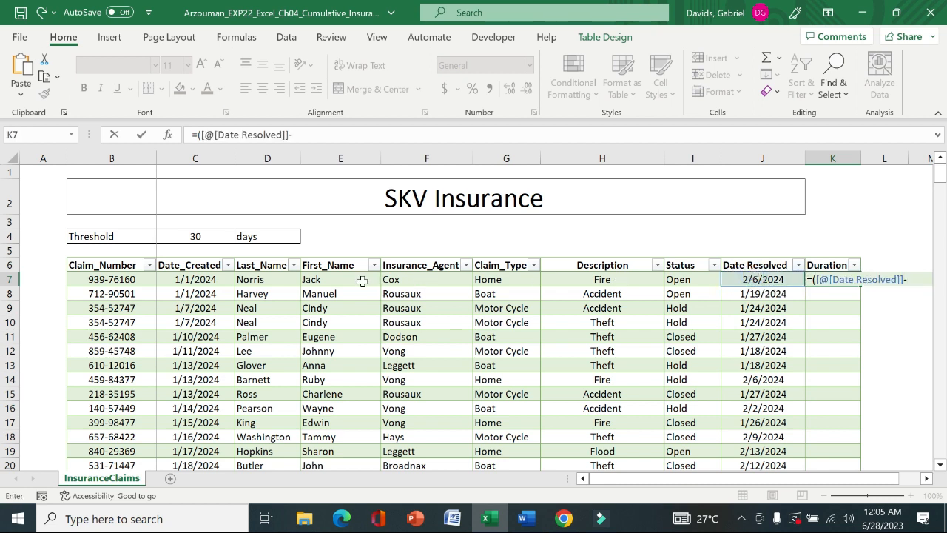
{"action": "left_click", "coordinate": [203, 279]}
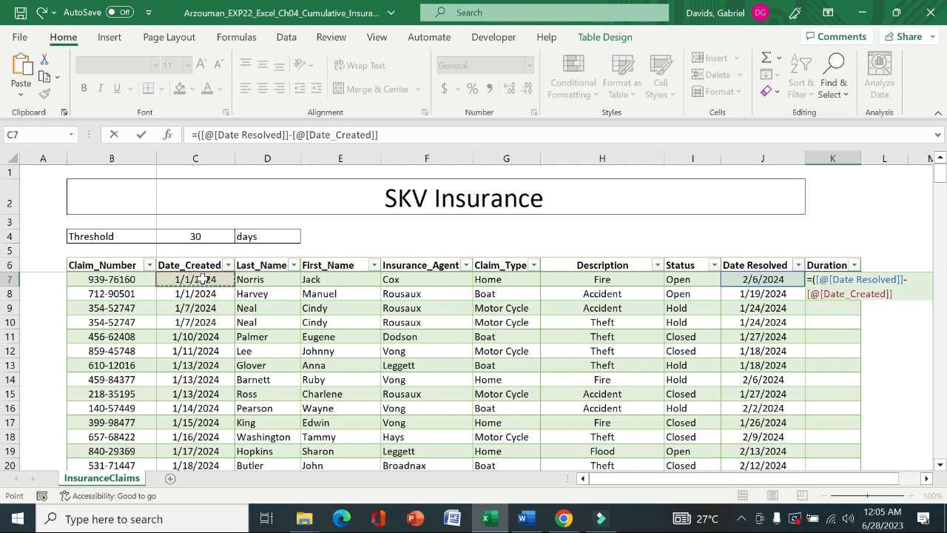
{"action": "type", "text": ")"}
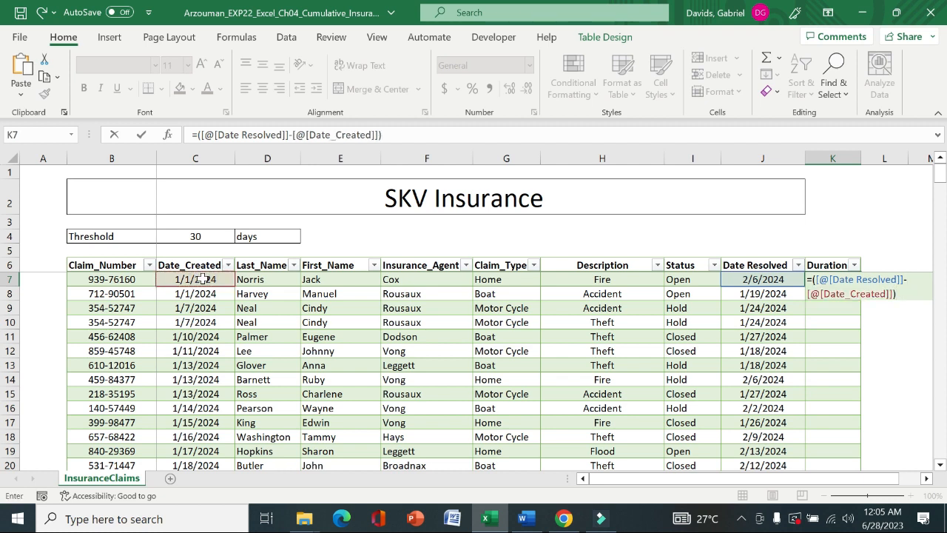
{"action": "key", "text": "Return"}
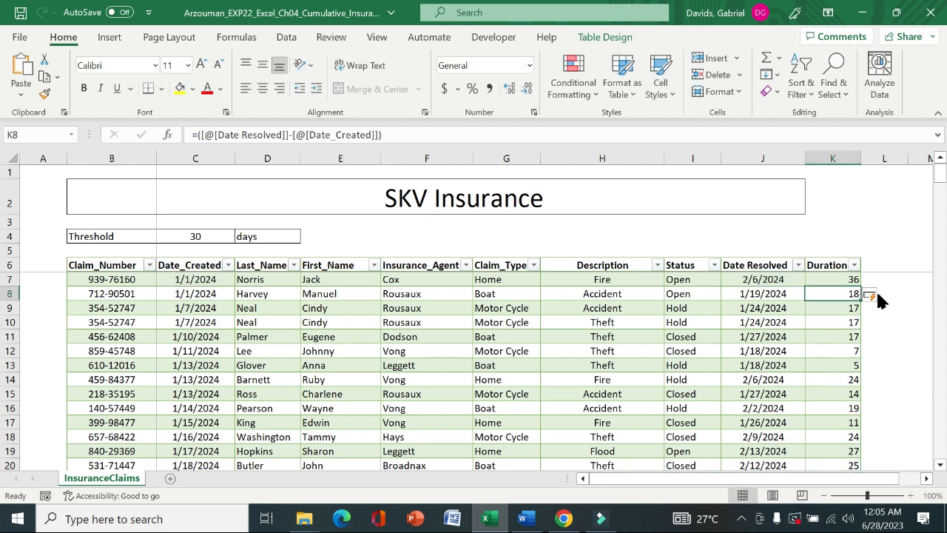
Read the General Number Format requirement of step 6 in Word and check the Duration column's number format in Excel
{"action": "mouse_move", "coordinate": [940, 175]}
{"action": "left_mouse_down"}
{"action": "mouse_move", "coordinate": [934, 465]}
{"action": "mouse_move", "coordinate": [937, 187]}
{"action": "left_mouse_up"}
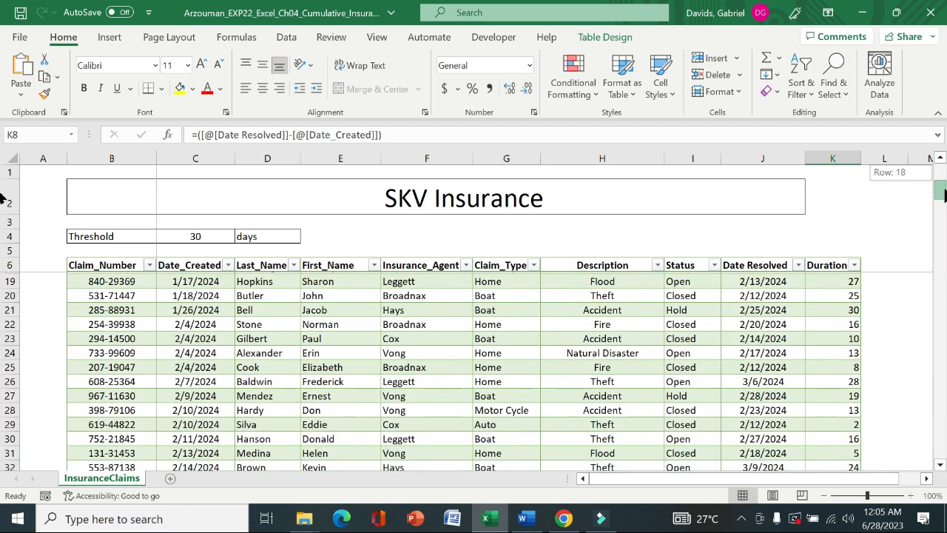
{"action": "left_click", "coordinate": [522, 518]}
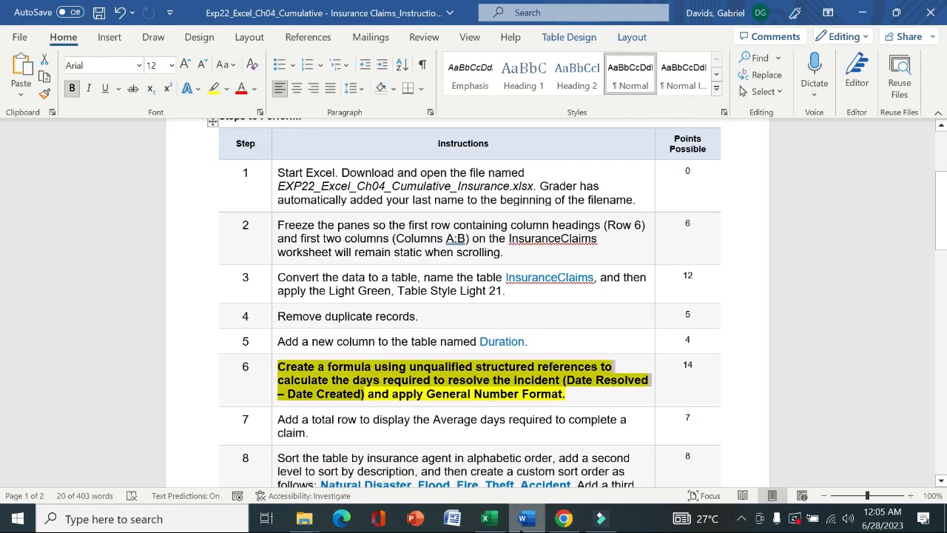
{"action": "left_click_drag", "start_coordinate": [569, 400], "coordinate": [393, 393]}
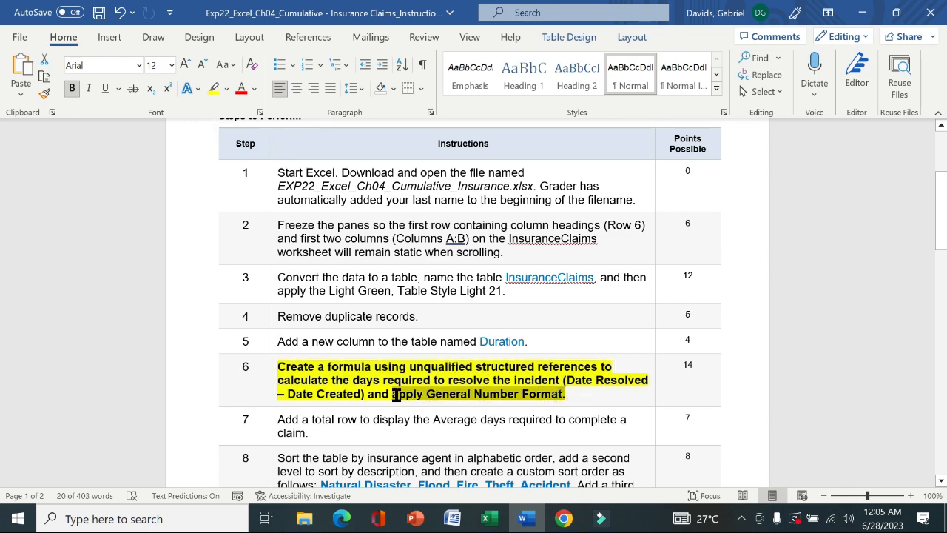
{"action": "left_click", "coordinate": [486, 518]}
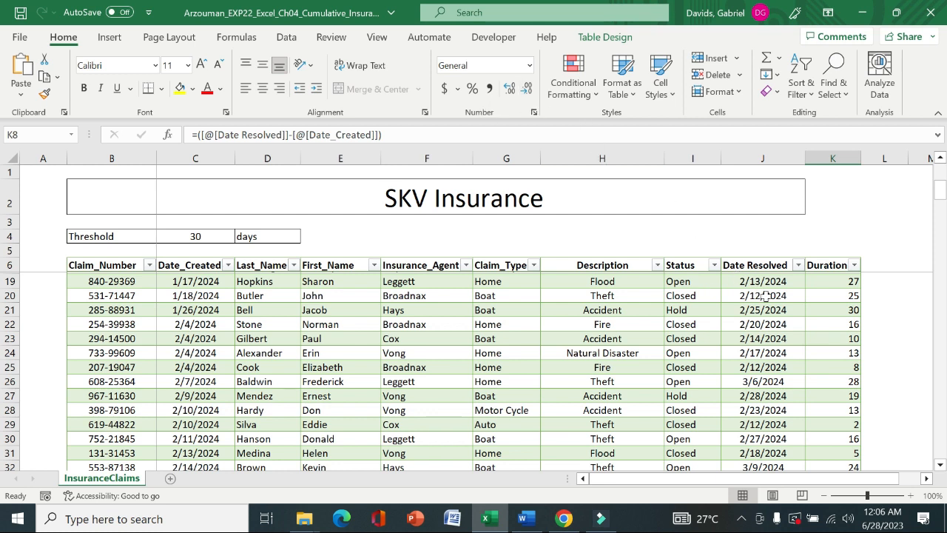
{"action": "left_click", "coordinate": [479, 67]}
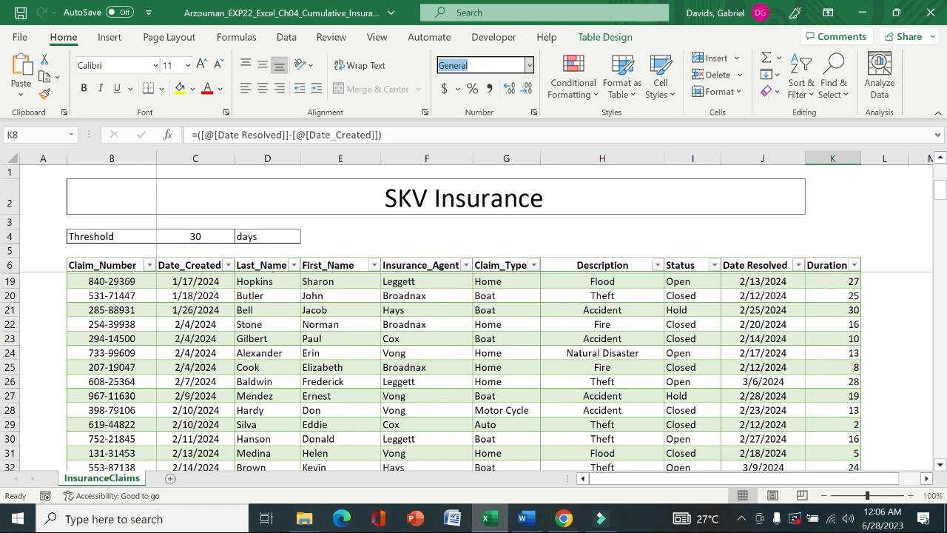
Switch to the Word instructions and remove the bold and yellow highlighting from the step 6 instruction
{"action": "left_click", "coordinate": [522, 519]}
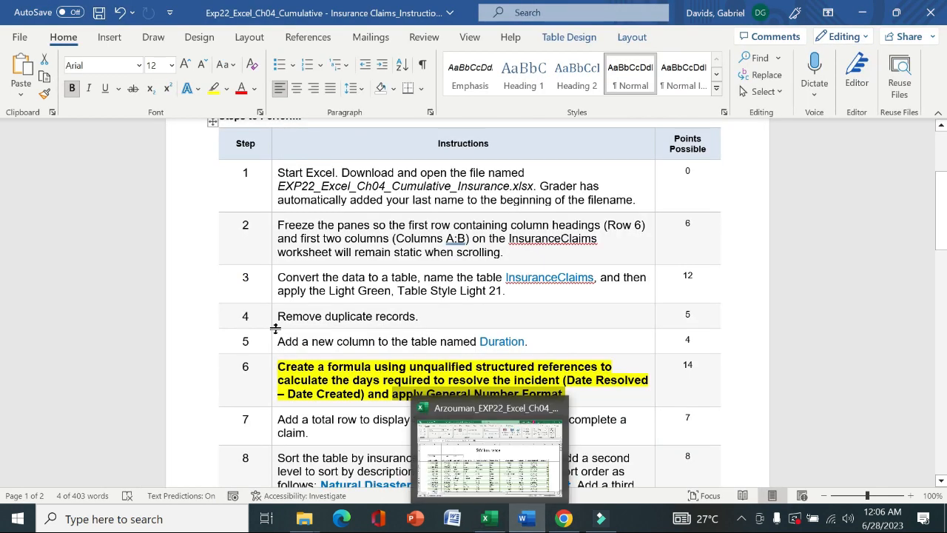
{"action": "left_click", "coordinate": [271, 374]}
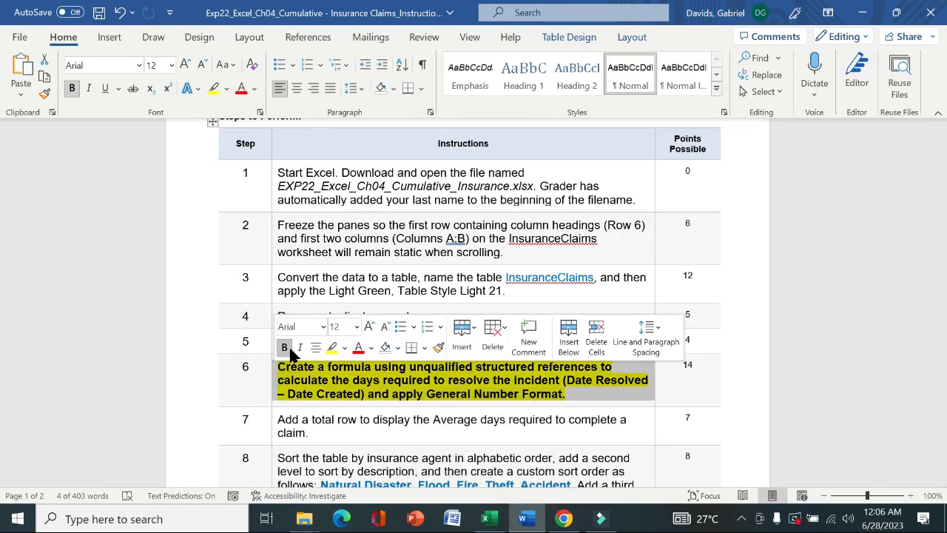
{"action": "left_click", "coordinate": [284, 347]}
{"action": "left_click", "coordinate": [332, 350]}
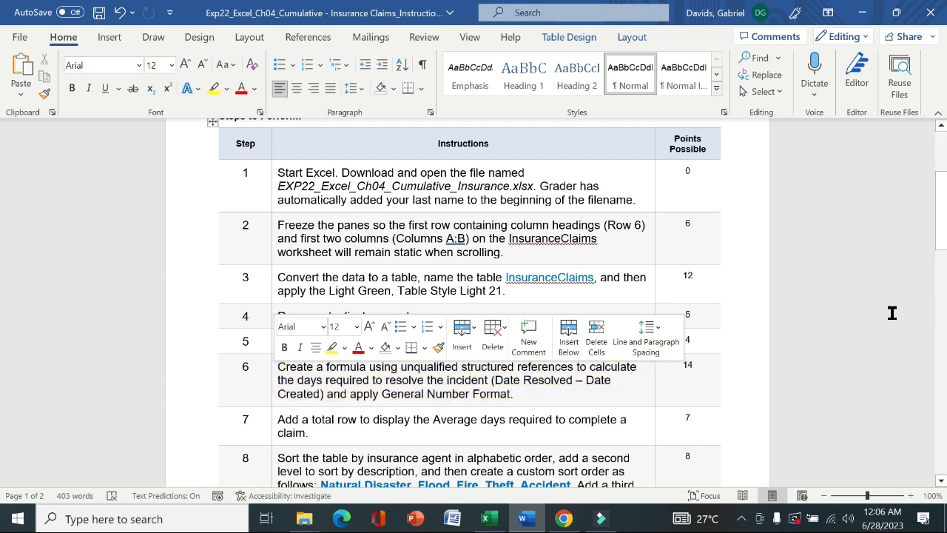
Bold and highlight in yellow the step 7 instruction about adding a total row with the average days
{"action": "left_click_drag", "start_coordinate": [944, 246], "coordinate": [944, 290]}
{"action": "left_click_drag", "start_coordinate": [0, 294], "coordinate": [0, 305]}
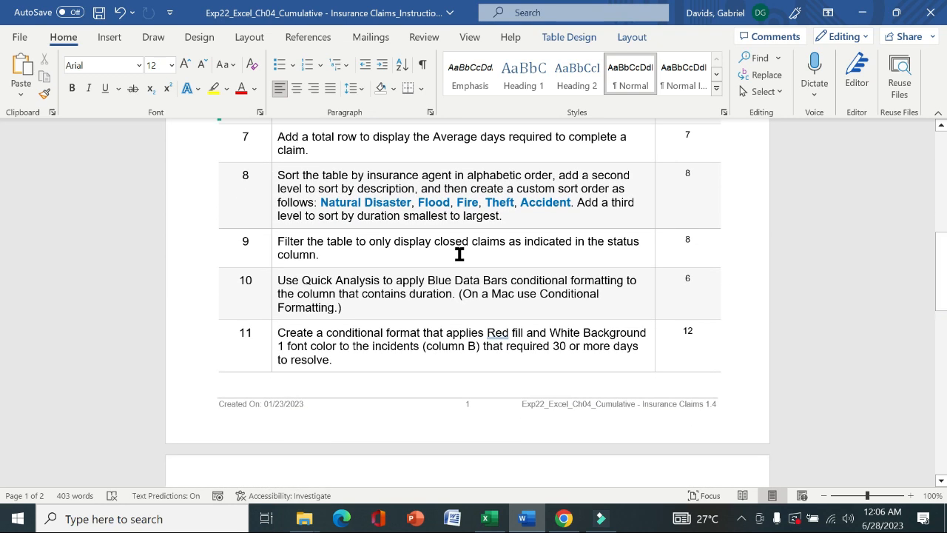
{"action": "left_click", "coordinate": [274, 151]}
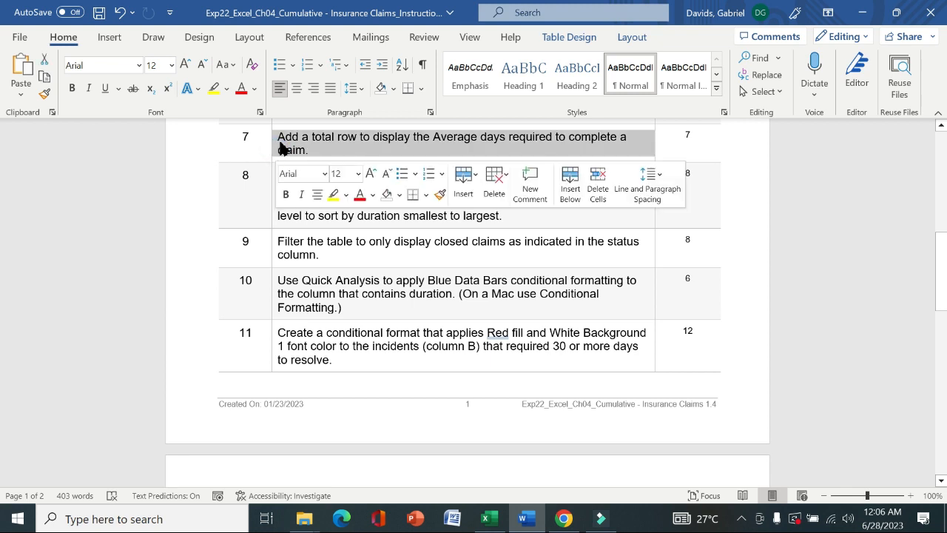
{"action": "left_click", "coordinate": [286, 196]}
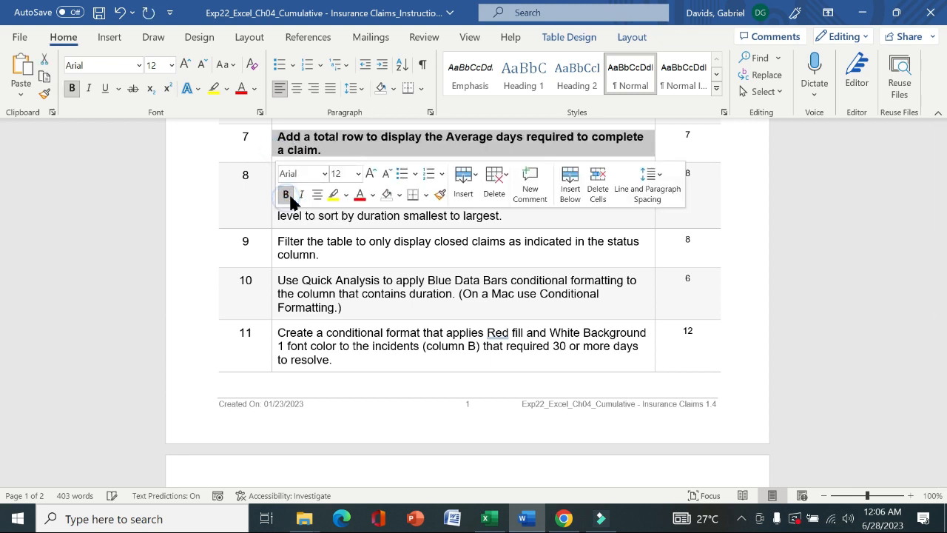
{"action": "left_click", "coordinate": [334, 194]}
{"action": "left_click", "coordinate": [264, 152]}
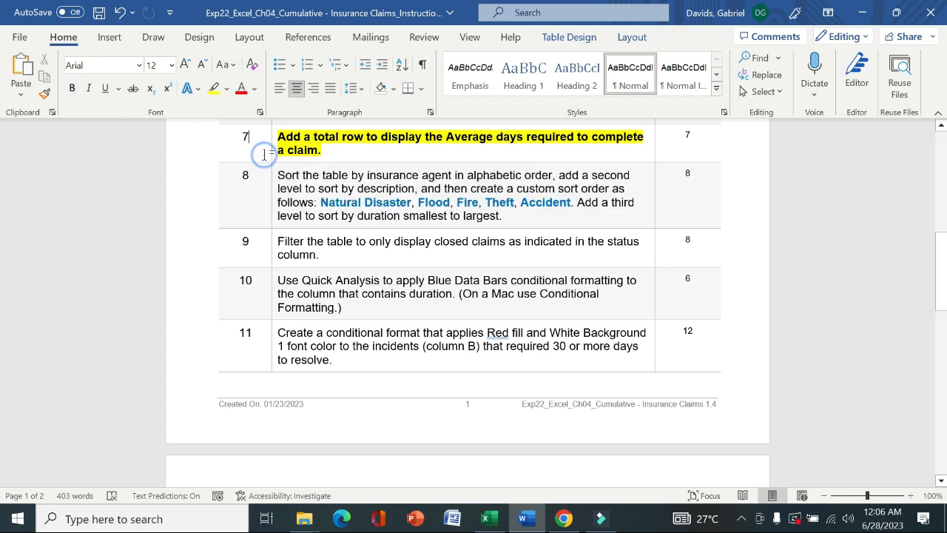
{"action": "left_click_drag", "start_coordinate": [282, 140], "coordinate": [572, 153]}
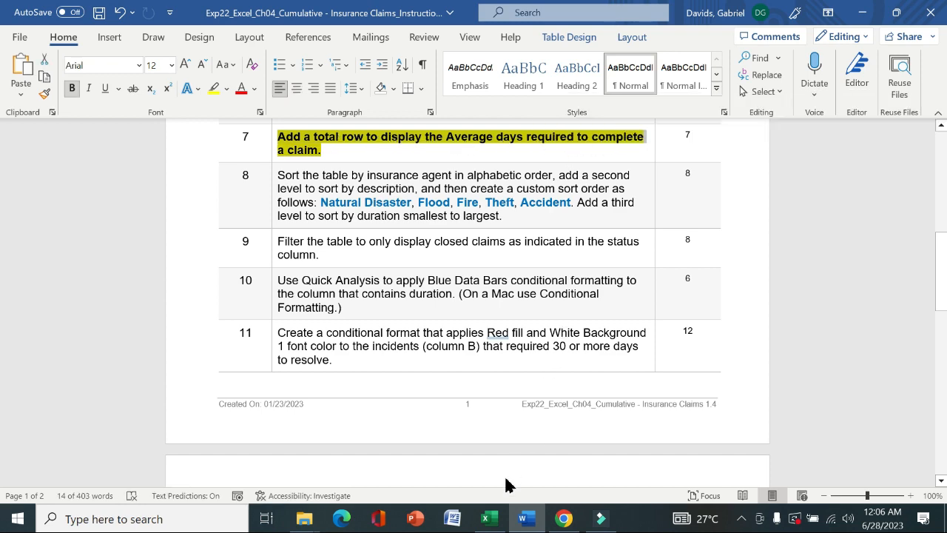
Switch to Excel and go to the last rows of the insurance claims table
{"action": "left_click", "coordinate": [488, 518]}
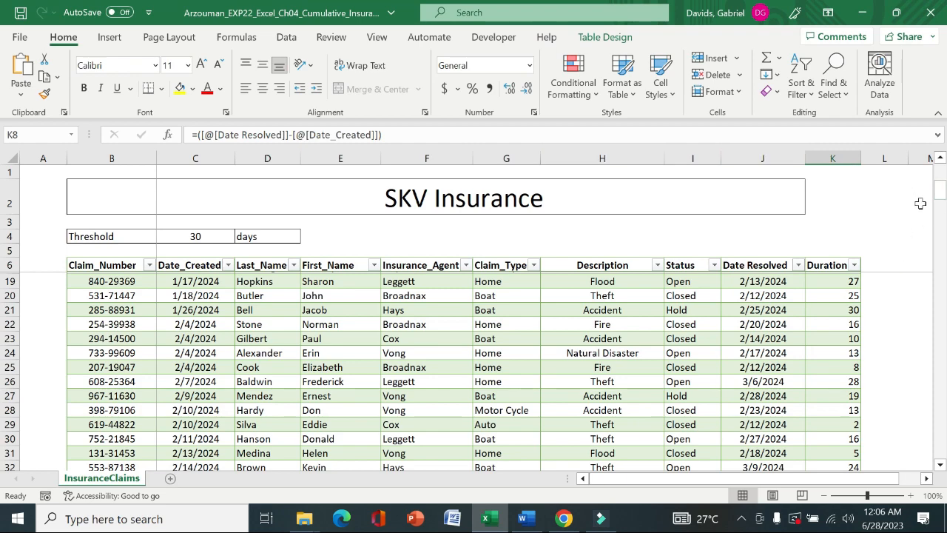
{"action": "left_click_drag", "start_coordinate": [940, 191], "coordinate": [939, 392]}
{"action": "left_click_drag", "start_coordinate": [2, 411], "coordinate": [847, 427]}
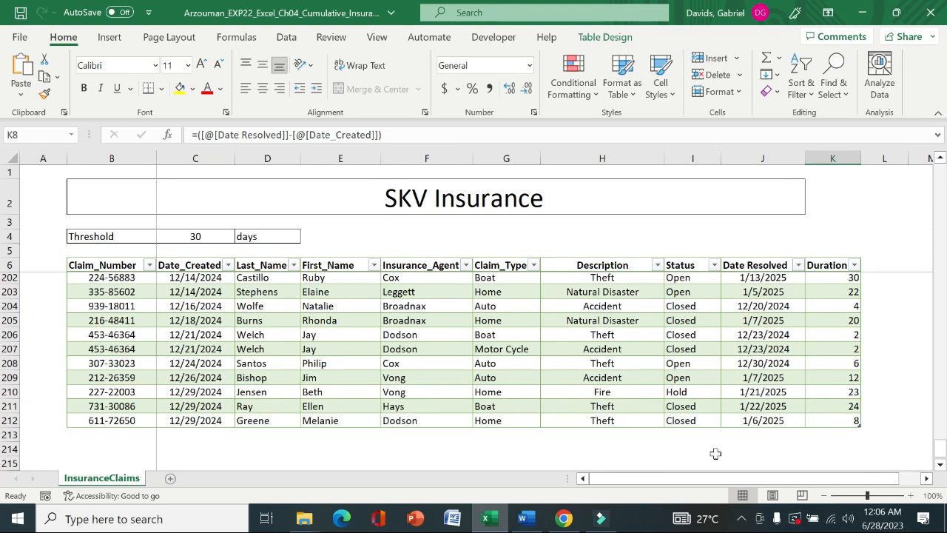
{"action": "left_click", "coordinate": [111, 37]}
{"action": "left_click", "coordinate": [279, 213]}
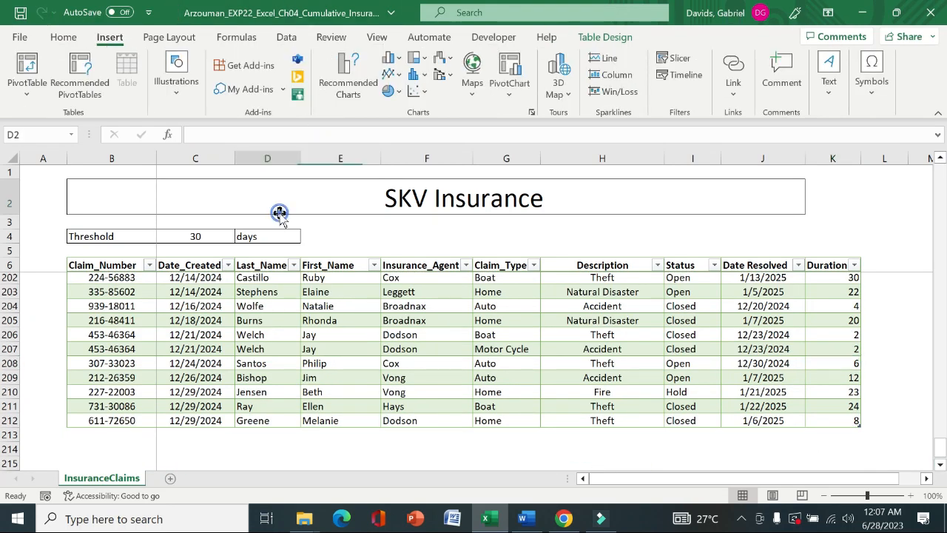
{"action": "left_click", "coordinate": [333, 38]}
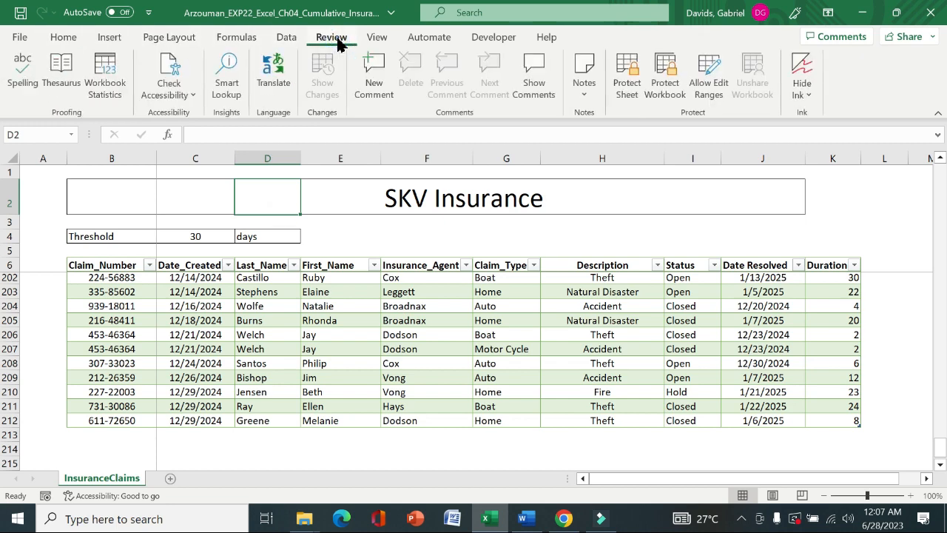
{"action": "left_click", "coordinate": [287, 41]}
{"action": "left_click", "coordinate": [242, 43]}
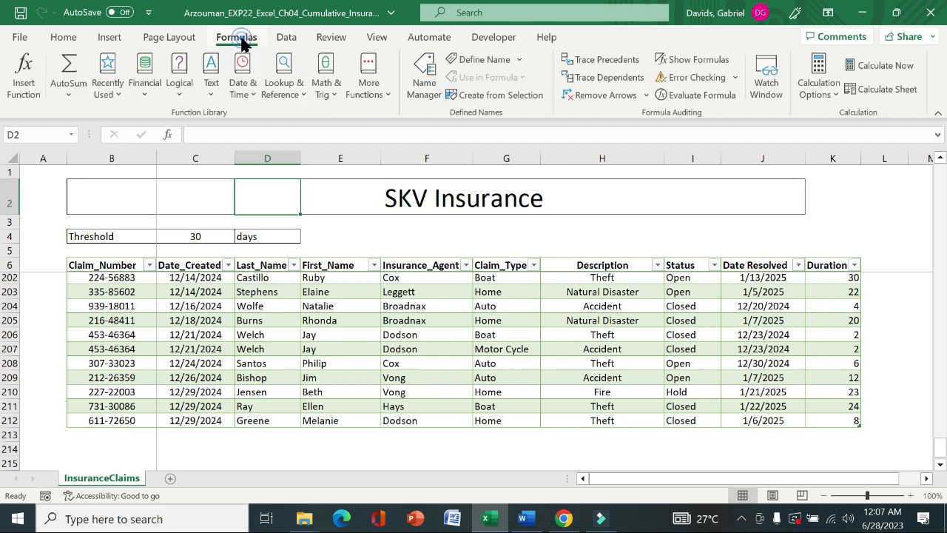
{"action": "key", "text": "alt"}
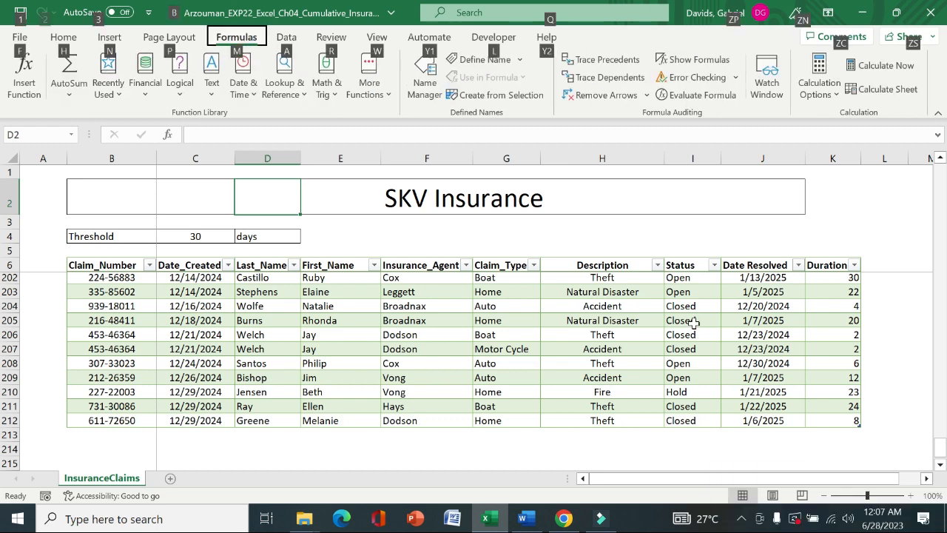
Add a total row to the end of the insurance claims table
{"action": "left_click", "coordinate": [850, 386]}
{"action": "left_click", "coordinate": [848, 349]}
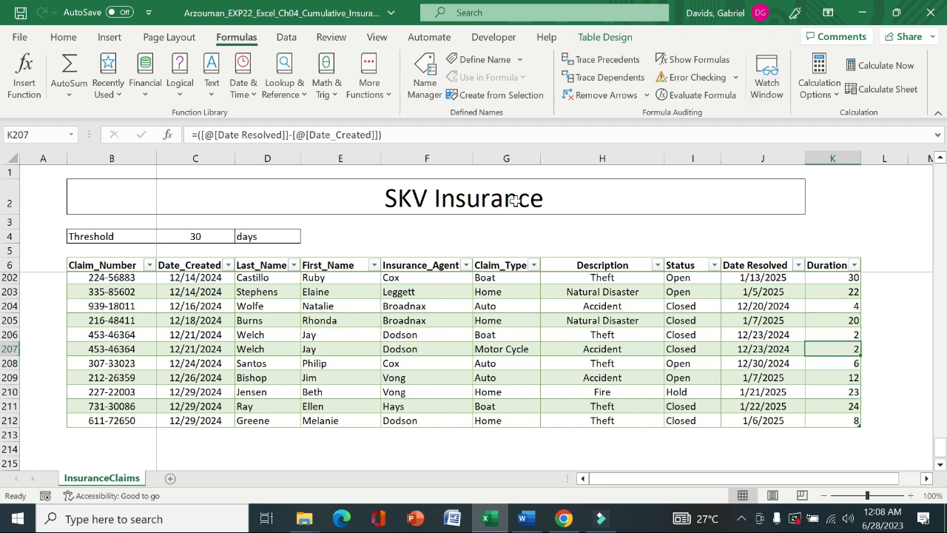
{"action": "left_click", "coordinate": [596, 38]}
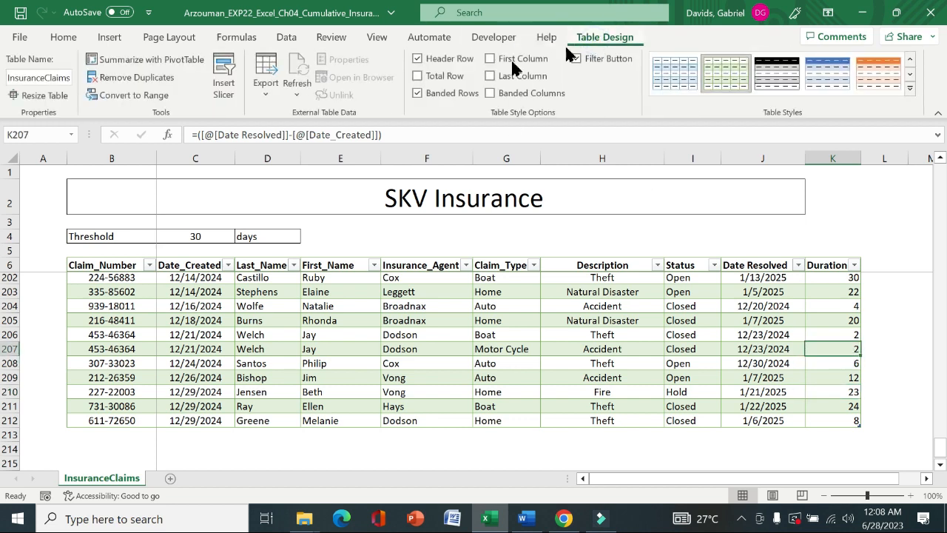
{"action": "left_click", "coordinate": [418, 76]}
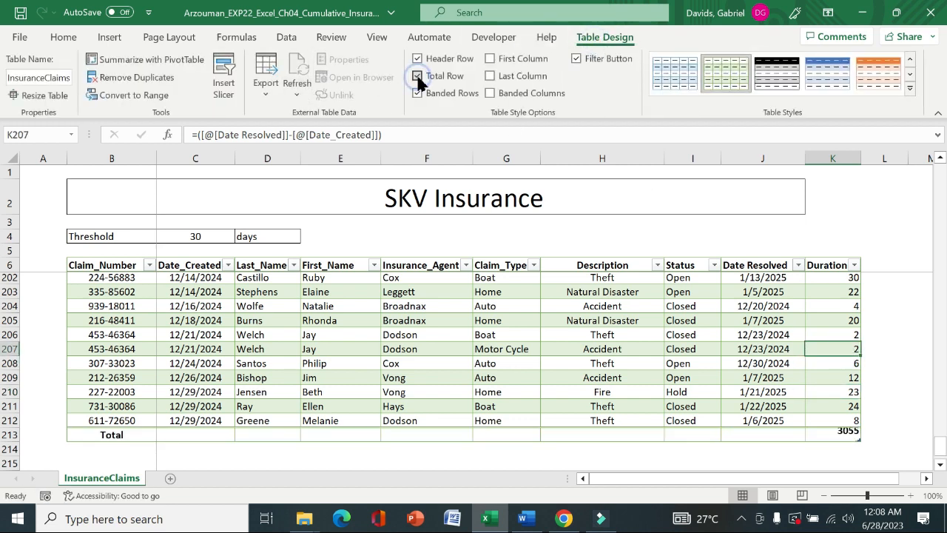
Check step 7 in the Word instructions and set the Duration column's total in K213 to Average in Excel
{"action": "left_click", "coordinate": [852, 435]}
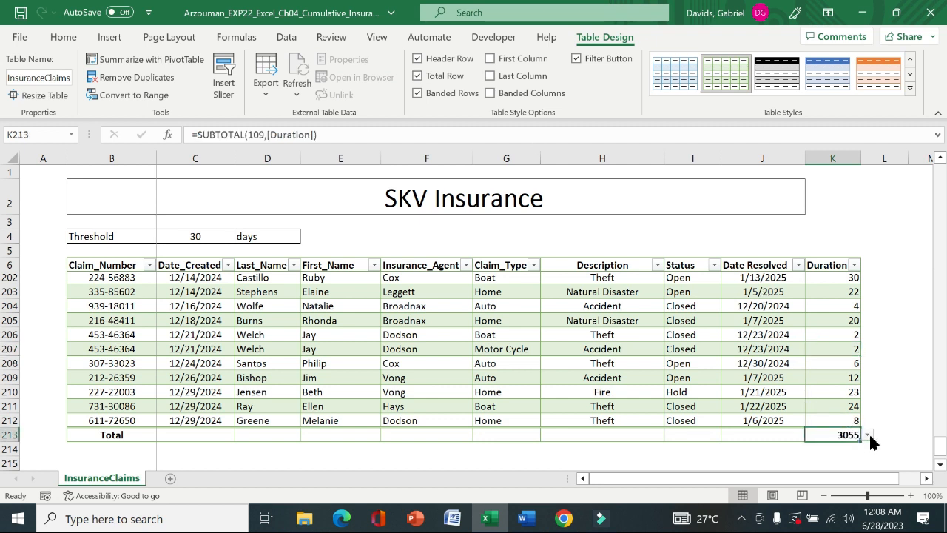
{"action": "left_click", "coordinate": [523, 518]}
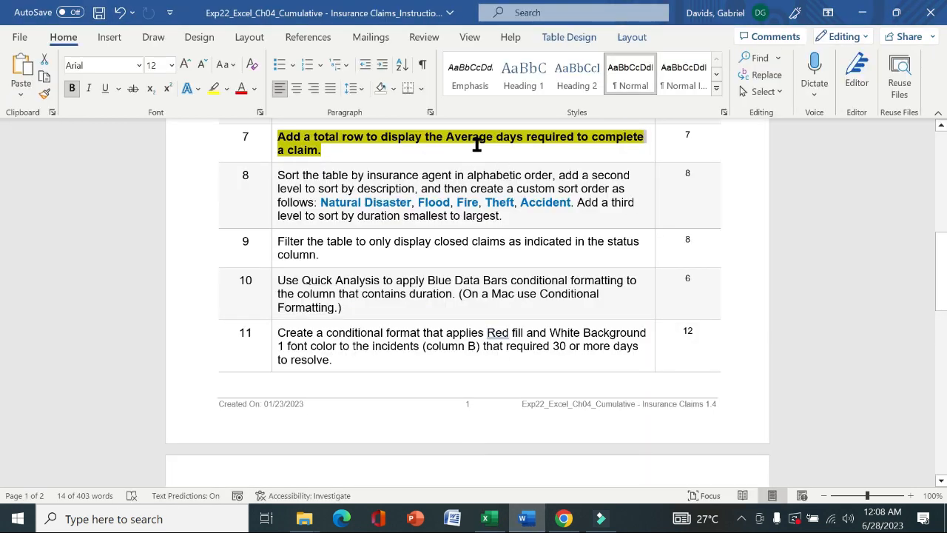
{"action": "left_click_drag", "start_coordinate": [521, 144], "coordinate": [448, 141]}
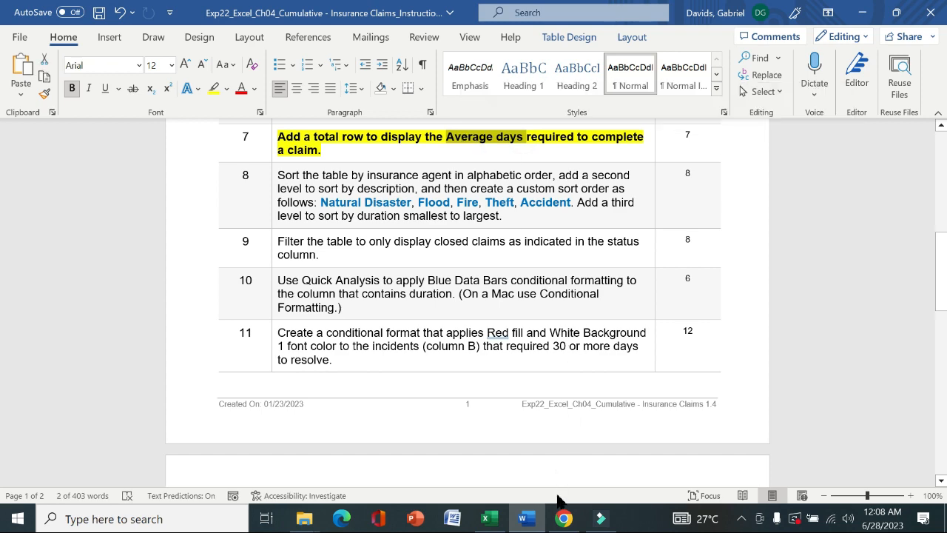
{"action": "left_click", "coordinate": [506, 523]}
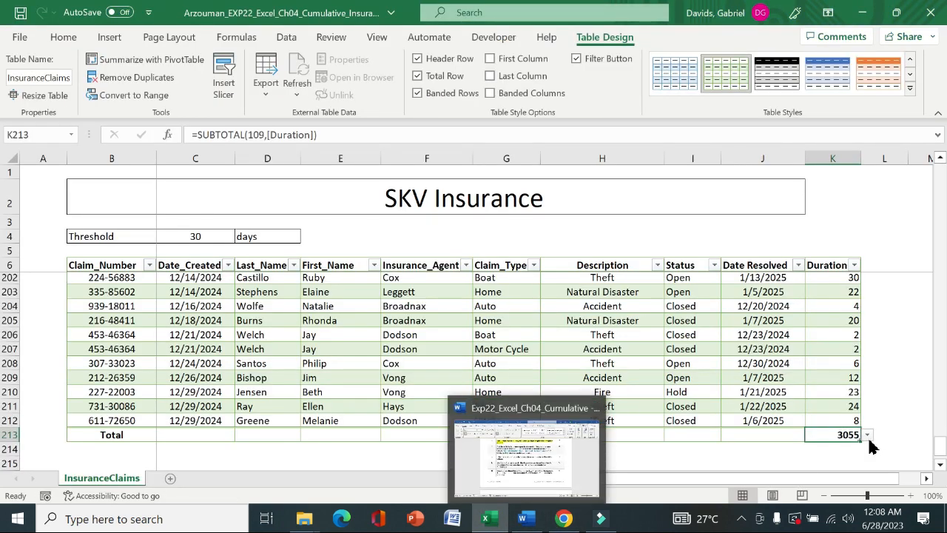
{"action": "left_click", "coordinate": [868, 435]}
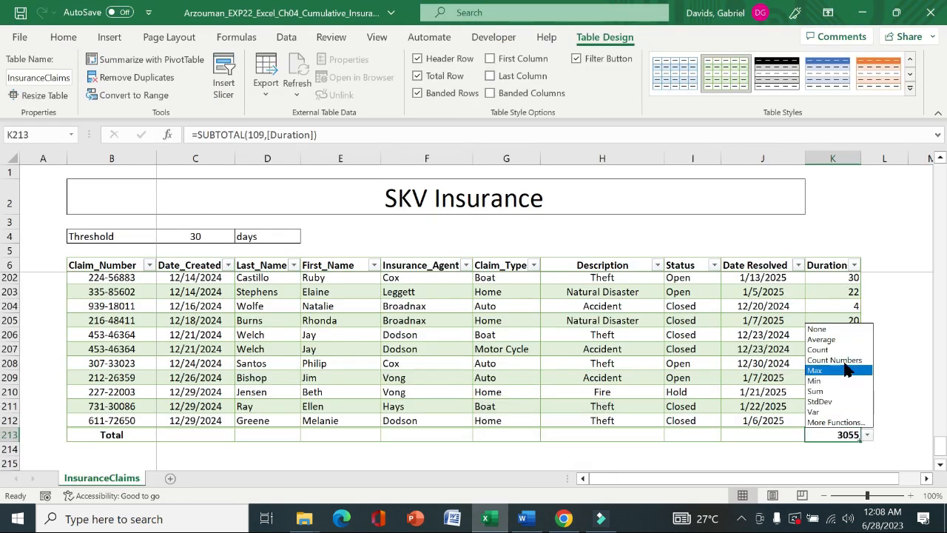
{"action": "left_click", "coordinate": [822, 340]}
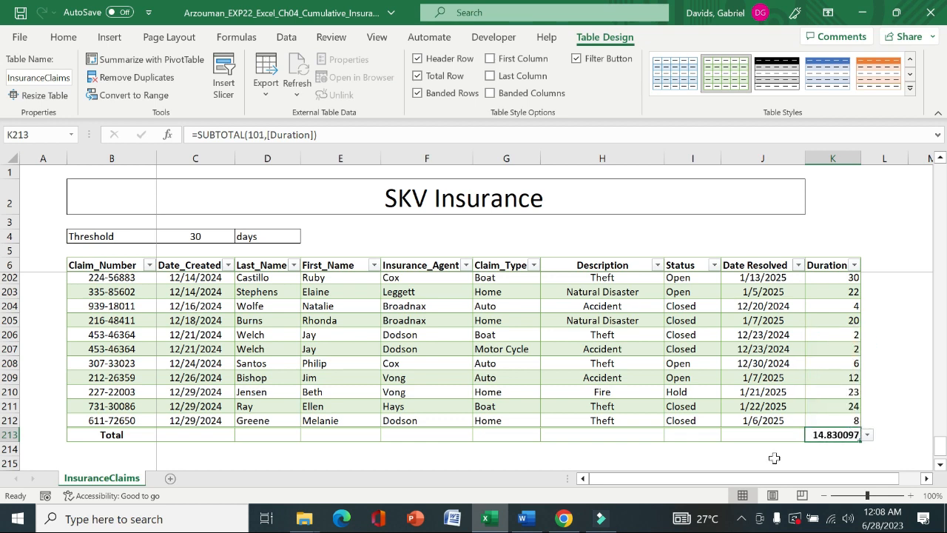
Switch to the Word instructions and remove the bold and yellow highlighting from the step 7 instruction
{"action": "left_click", "coordinate": [526, 519]}
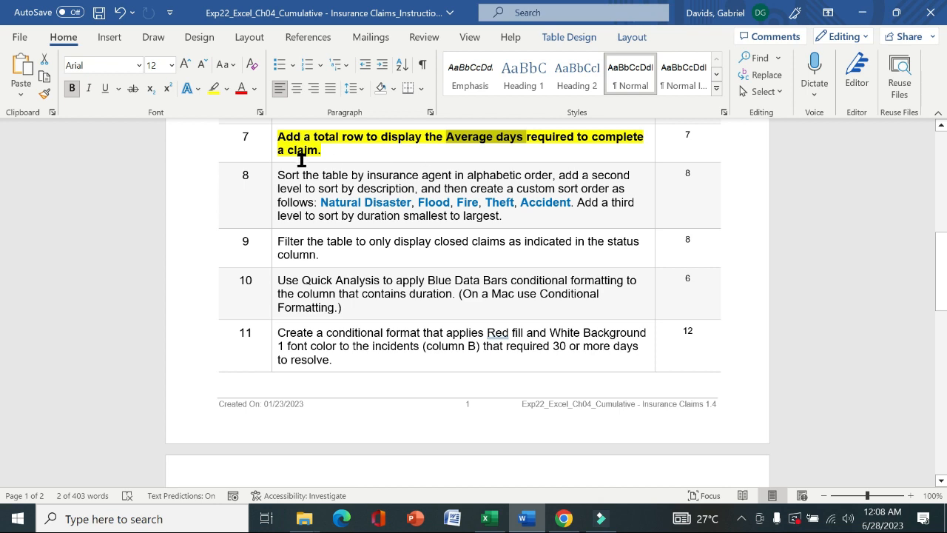
{"action": "left_click", "coordinate": [271, 154]}
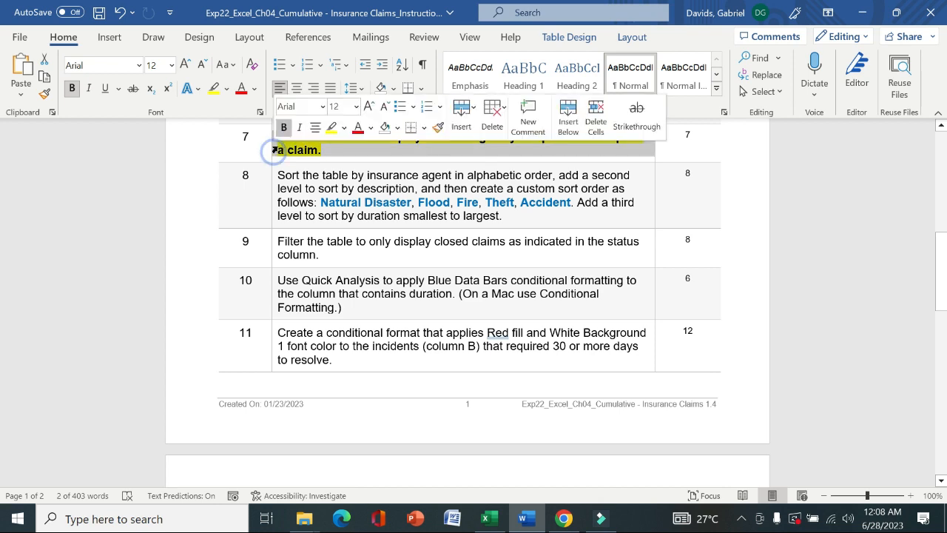
{"action": "left_click", "coordinate": [331, 128]}
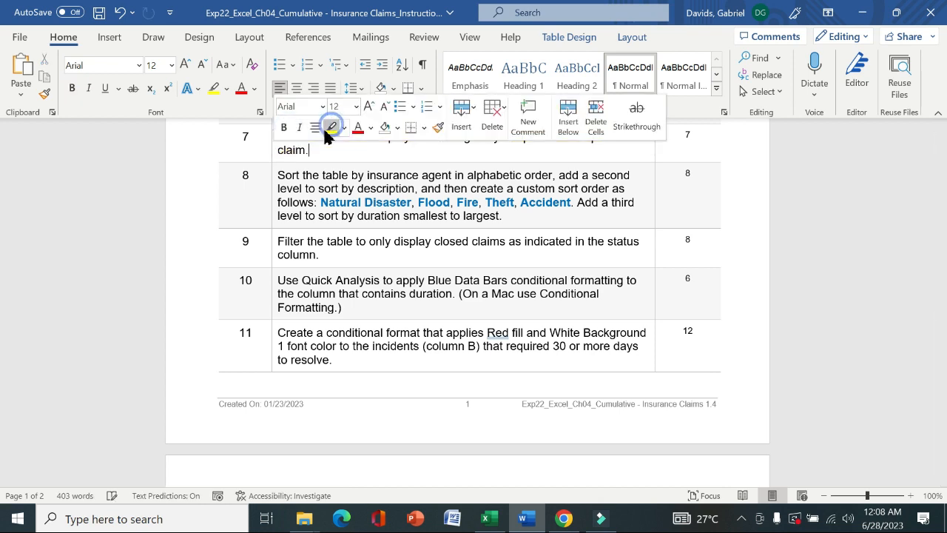
Bold and highlight in yellow the step 8 instruction about the multi-level table sort
{"action": "left_click", "coordinate": [271, 186]}
{"action": "left_click", "coordinate": [284, 159]}
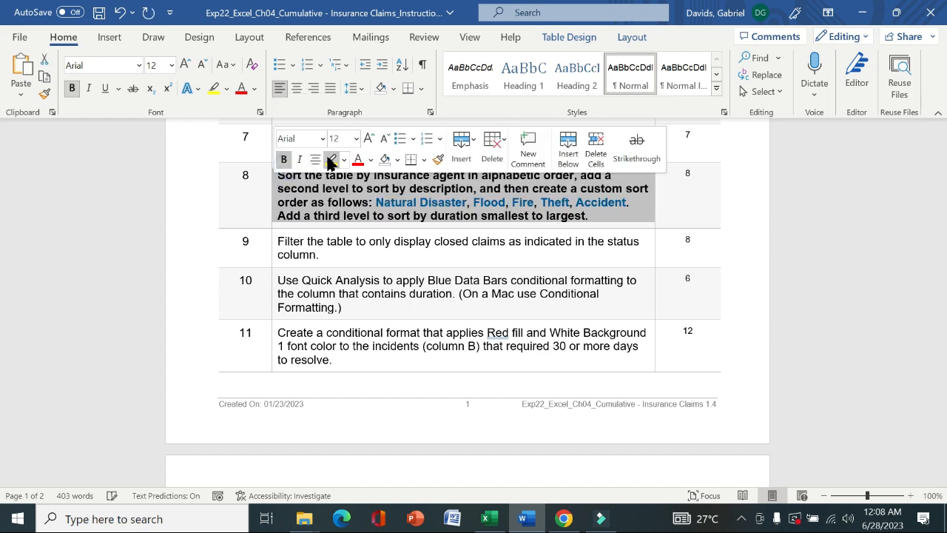
{"action": "left_click", "coordinate": [330, 159]}
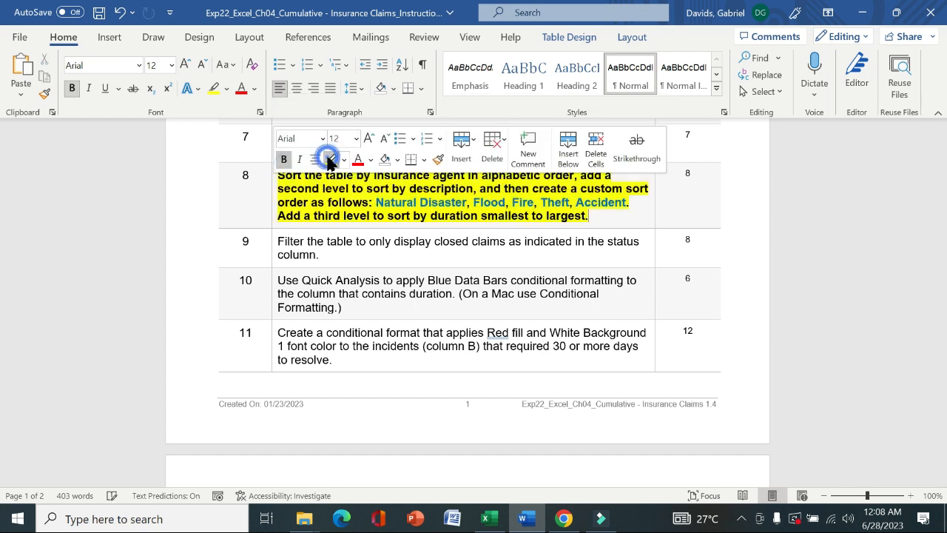
Read the step 8 requirement for the first sort level, marking the phrase about sorting by insurance agent alphabetically
{"action": "left_click", "coordinate": [265, 184]}
{"action": "left_click_drag", "start_coordinate": [290, 176], "coordinate": [568, 175]}
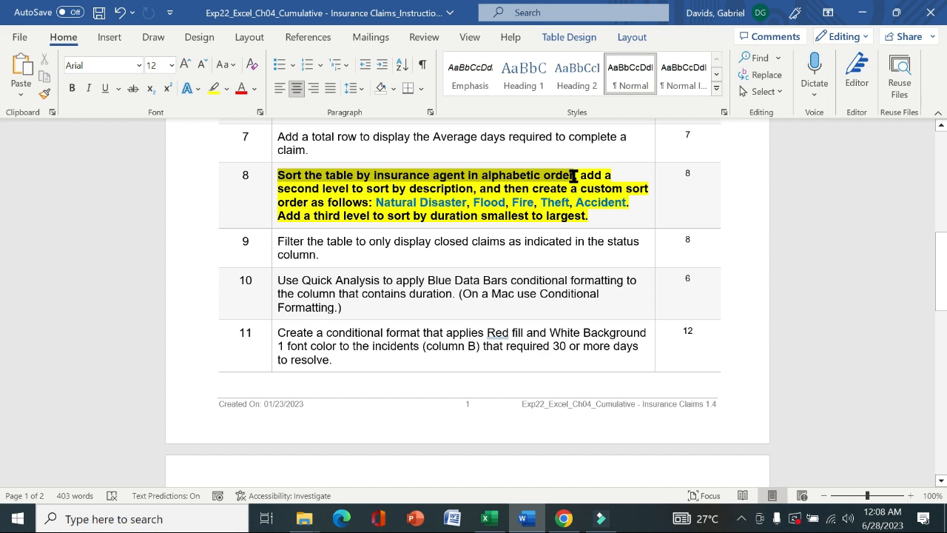
{"action": "left_click_drag", "start_coordinate": [574, 176], "coordinate": [574, 176]}
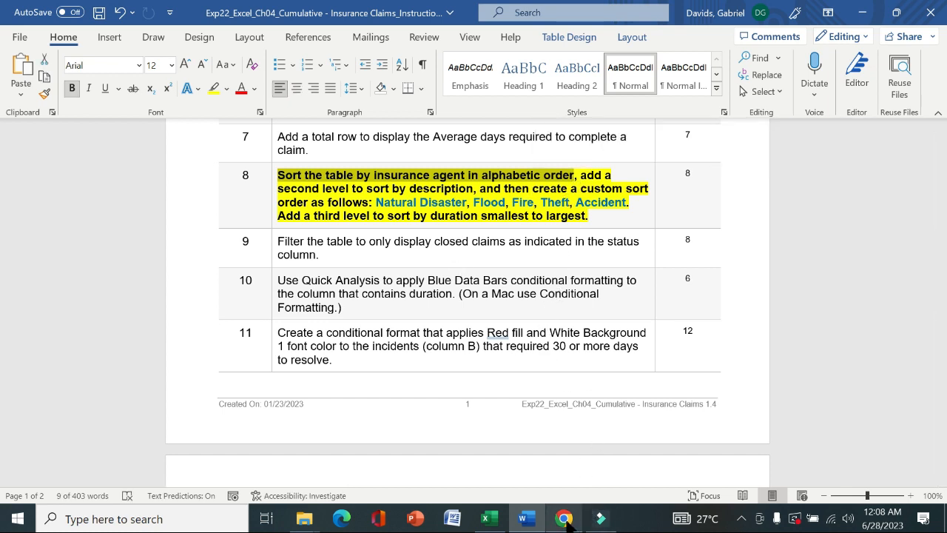
Switch to Excel and set the first custom sort level of the claims table to Insurance_Agent, A to Z, checking step 8 in Word
{"action": "mouse_move", "coordinate": [486, 520]}
{"action": "left_click", "coordinate": [541, 350]}
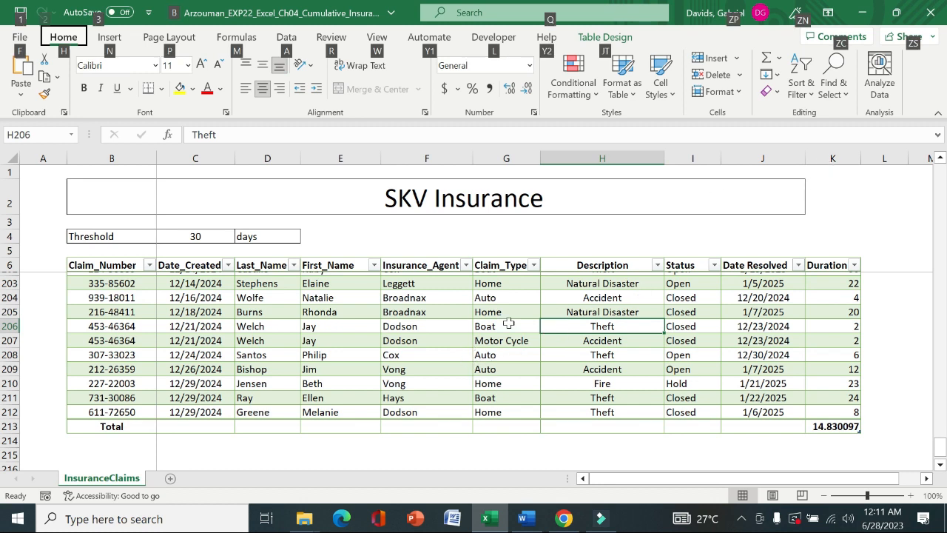
{"action": "left_click", "coordinate": [509, 324]}
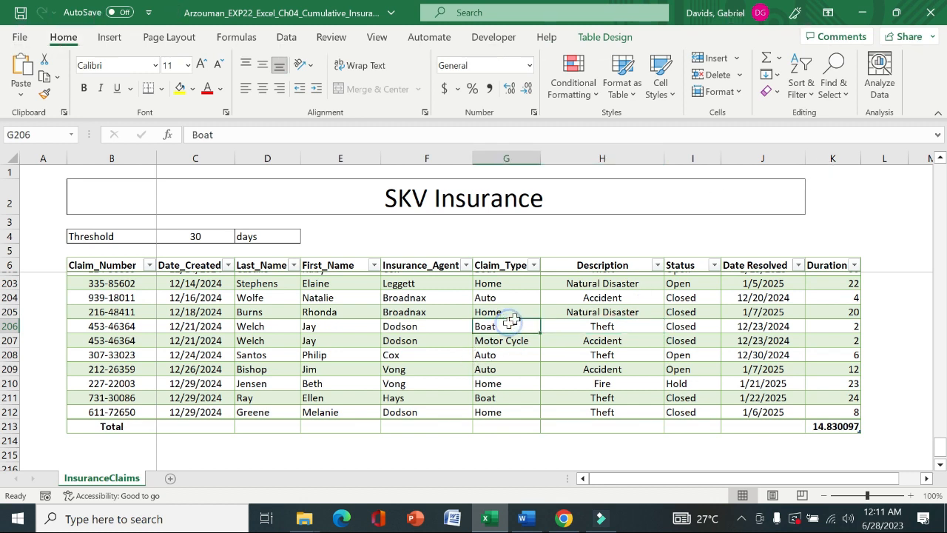
{"action": "left_click", "coordinate": [813, 94]}
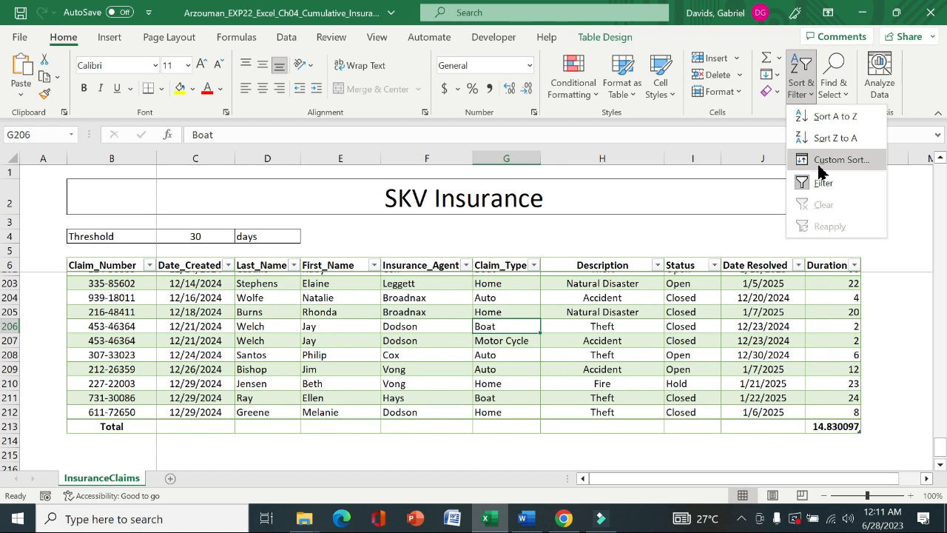
{"action": "left_click", "coordinate": [821, 161]}
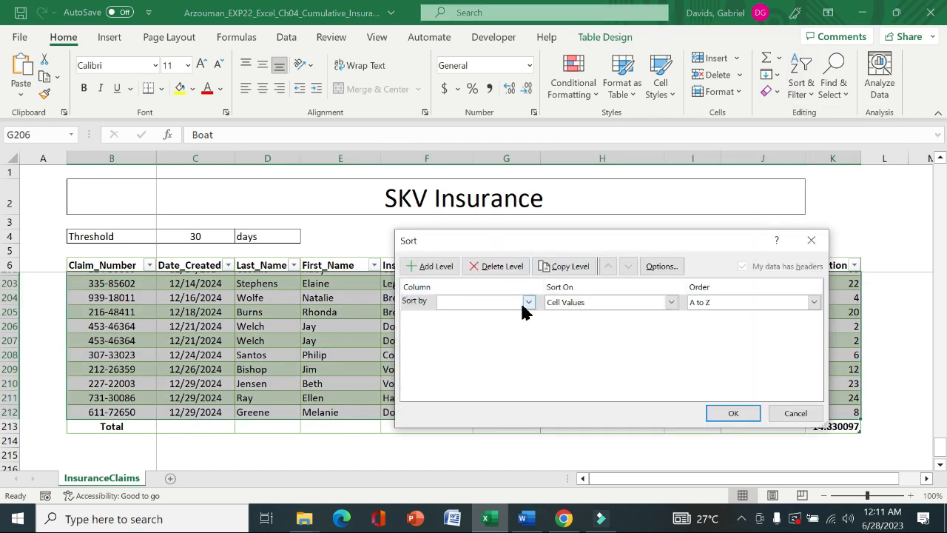
{"action": "left_click", "coordinate": [527, 302]}
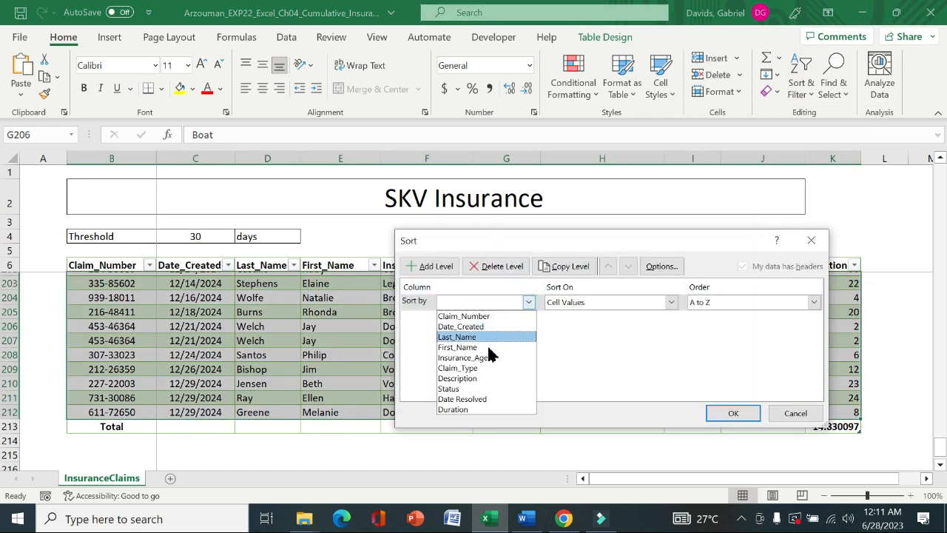
{"action": "left_click", "coordinate": [480, 378]}
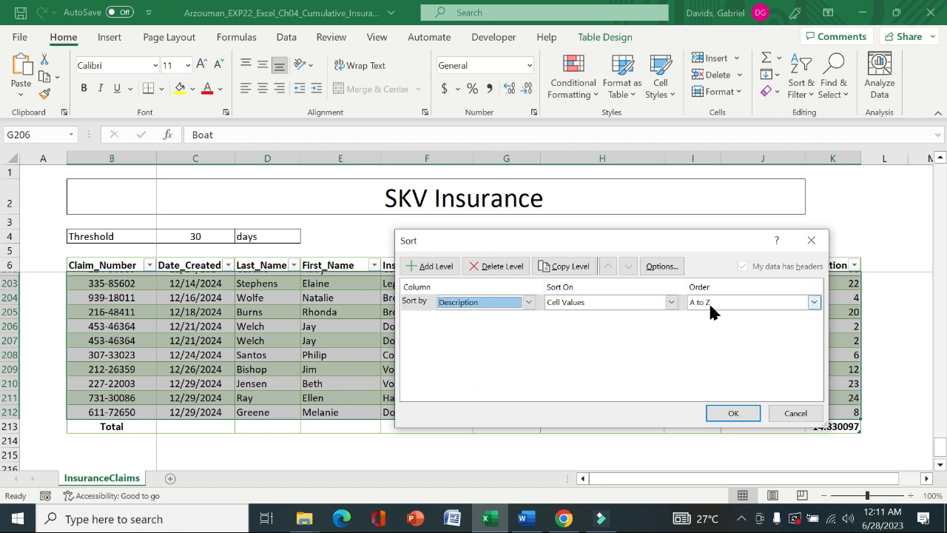
{"action": "left_click", "coordinate": [523, 519]}
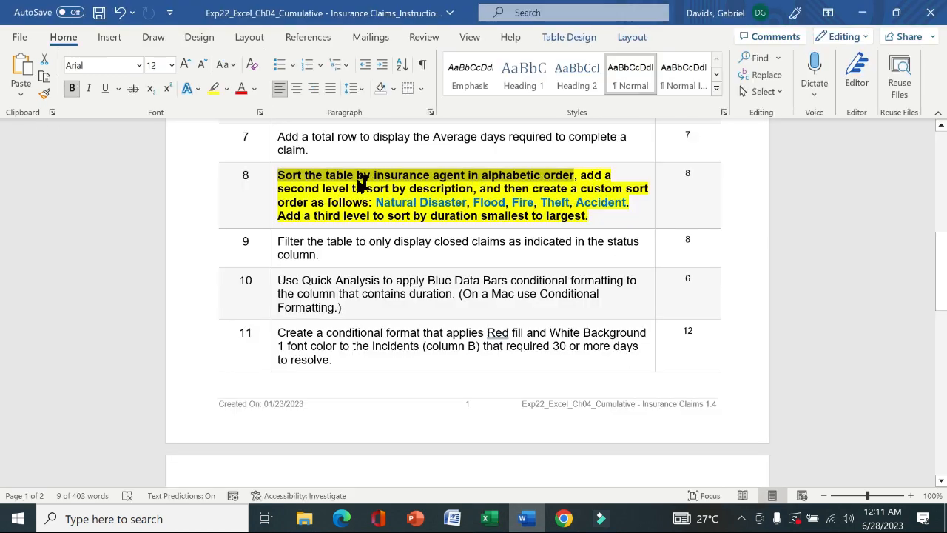
{"action": "left_click", "coordinate": [486, 519]}
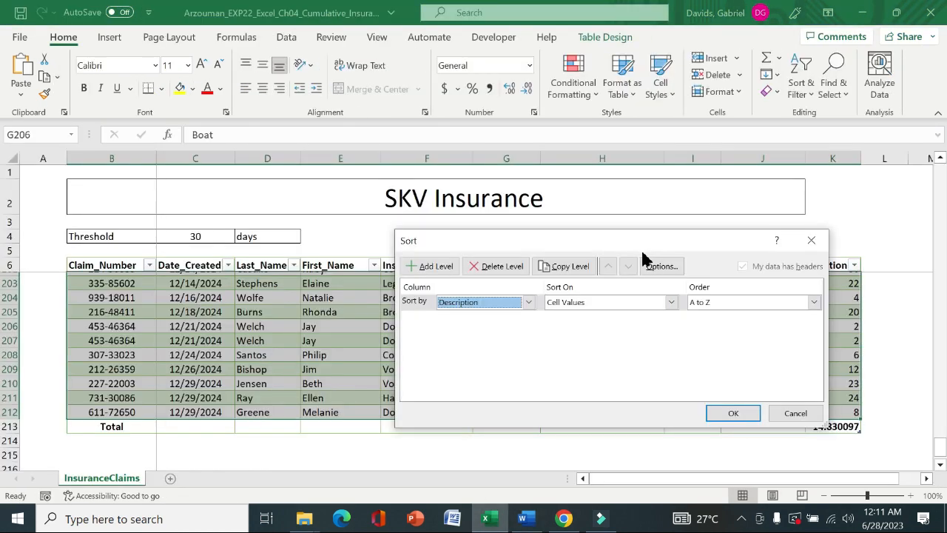
{"action": "left_click", "coordinate": [529, 302]}
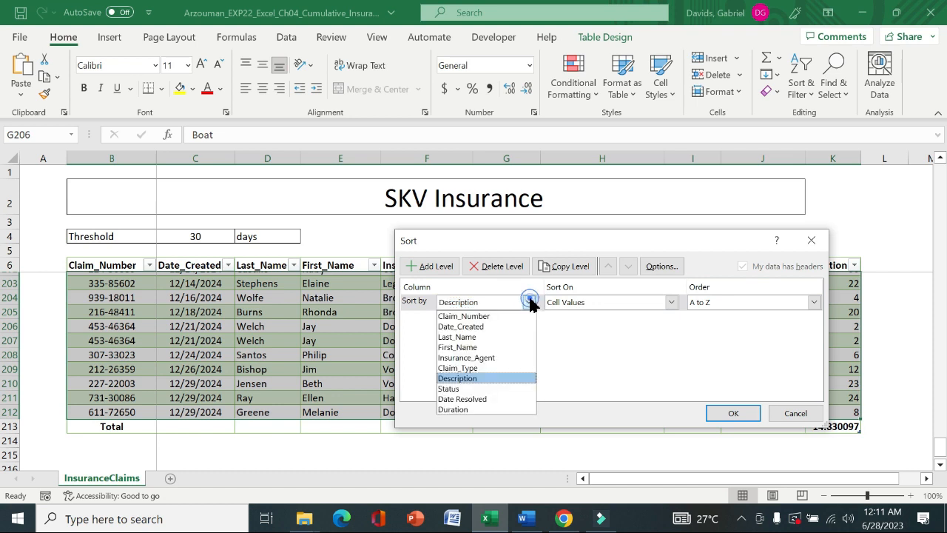
{"action": "left_click", "coordinate": [475, 359]}
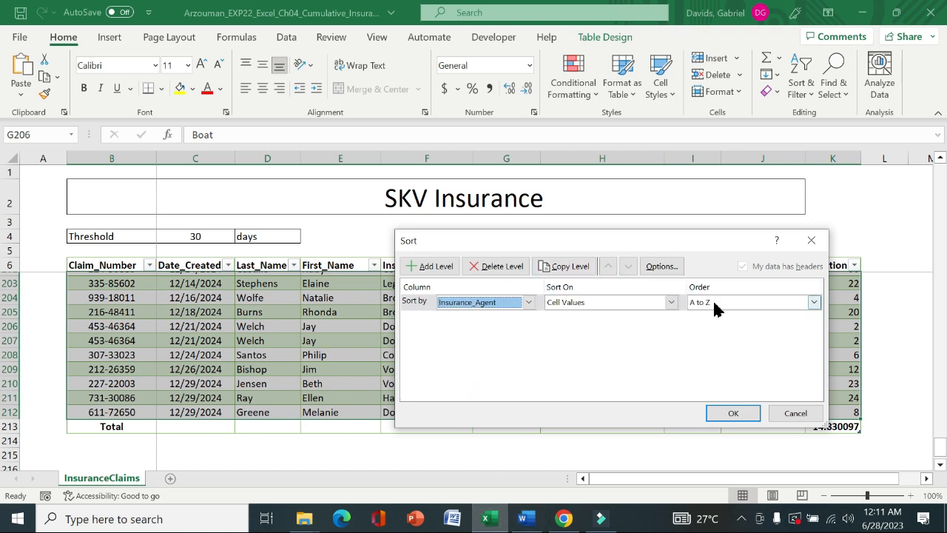
Read the second-level description sort and its custom order in step 8 of the Word instructions, and return to Excel's Sort dialog
{"action": "left_click", "coordinate": [522, 518]}
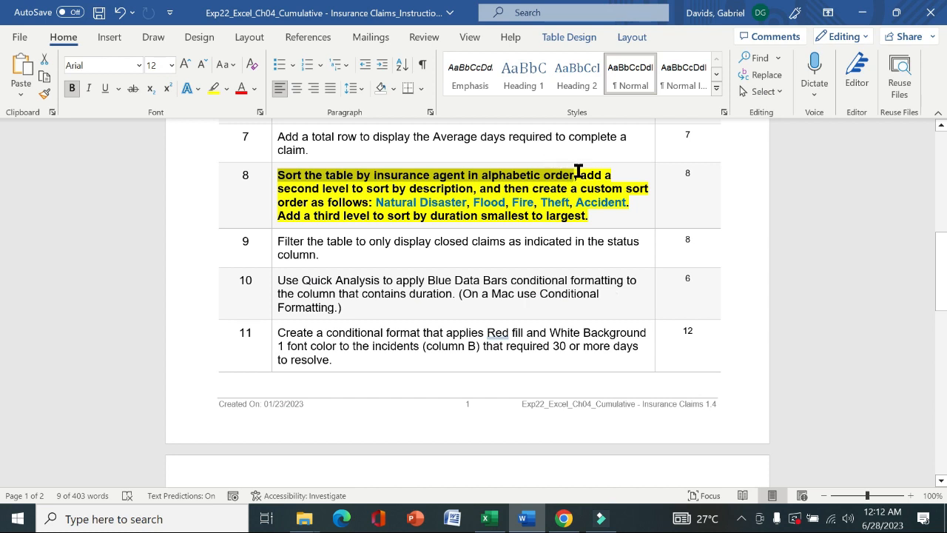
{"action": "left_click_drag", "start_coordinate": [576, 175], "coordinate": [629, 201]}
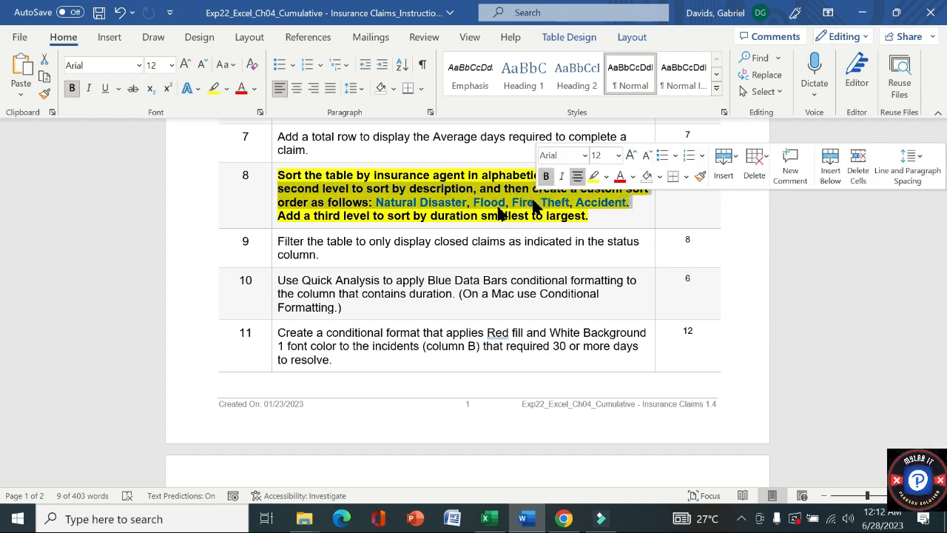
{"action": "left_click", "coordinate": [487, 518]}
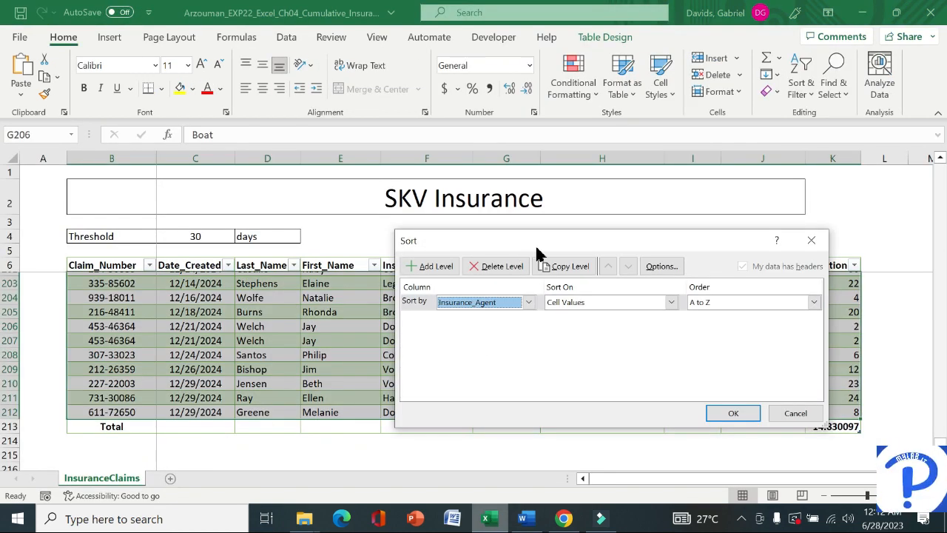
Add a second sort level to the claims table that sorts by Description
{"action": "left_click", "coordinate": [433, 268]}
{"action": "left_click", "coordinate": [528, 318]}
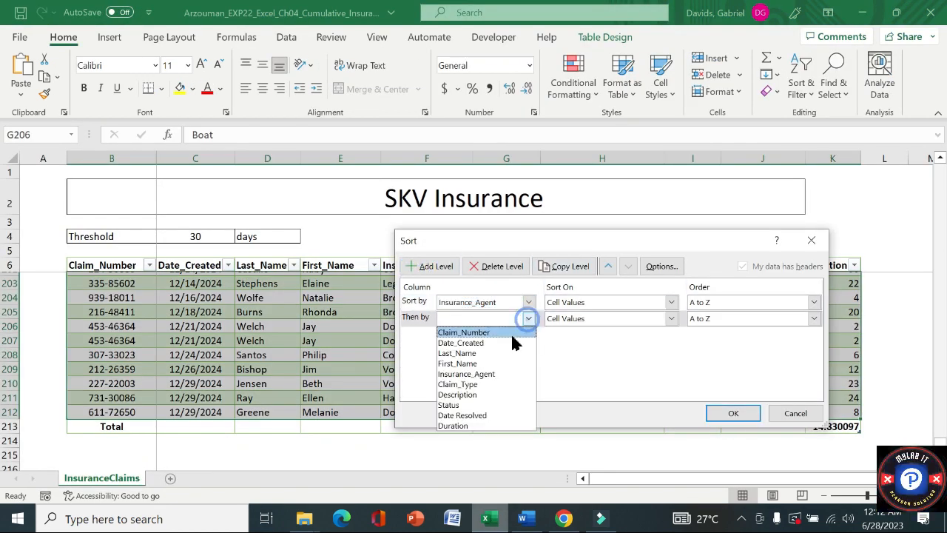
{"action": "left_click", "coordinate": [474, 395]}
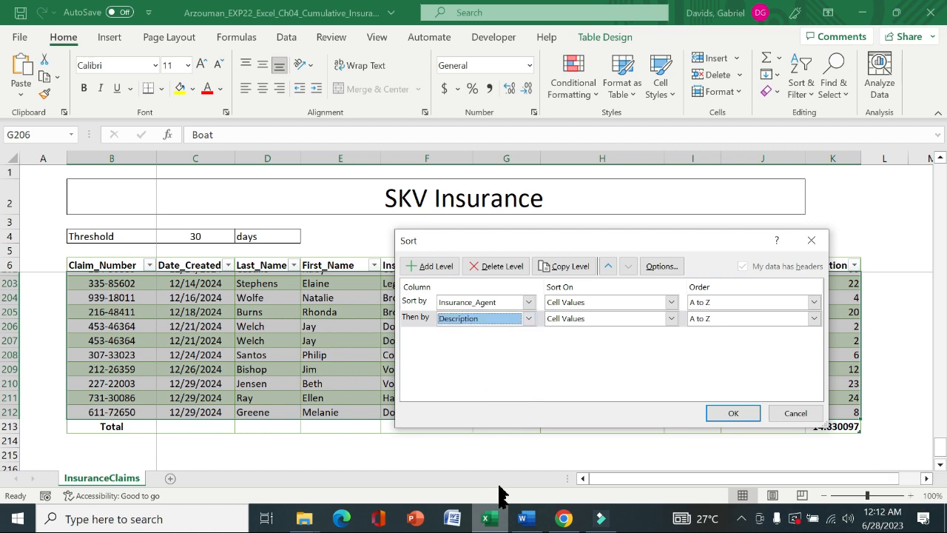
Switch to Word and copy the custom sort order Natural Disaster, Flood, Fire, Theft, Accident from the step 8 instruction
{"action": "left_click", "coordinate": [525, 518]}
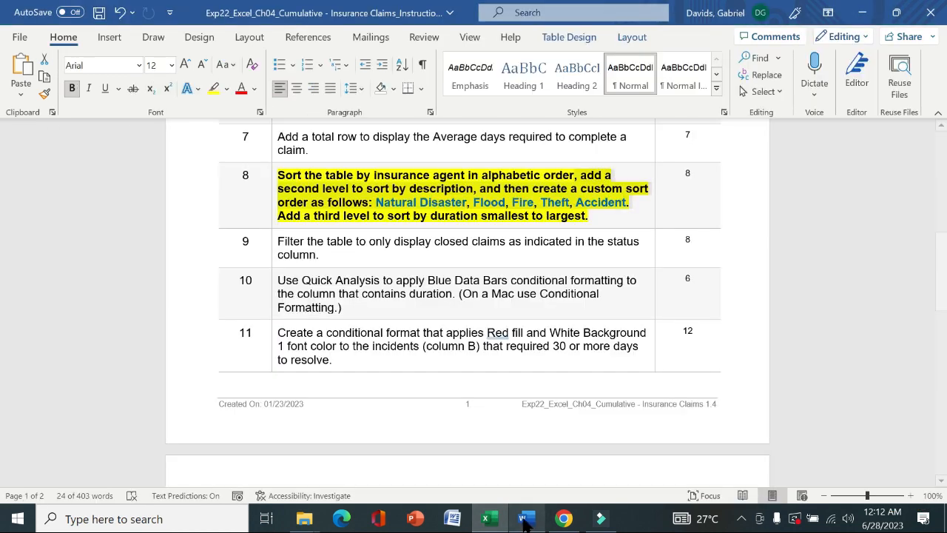
{"action": "left_click", "coordinate": [634, 213]}
{"action": "left_click_drag", "start_coordinate": [624, 204], "coordinate": [393, 200]}
{"action": "key", "text": "ctrl+c"}
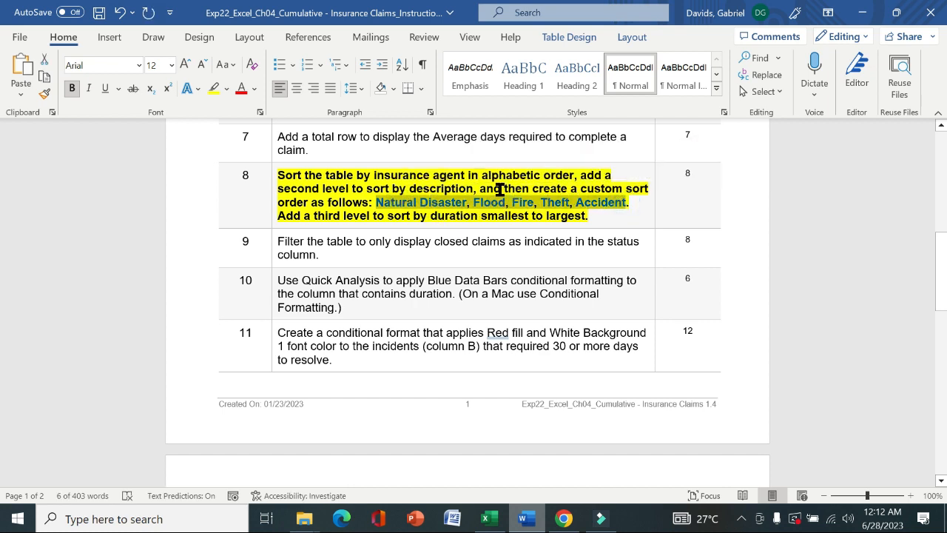
{"action": "left_click_drag", "start_coordinate": [500, 188], "coordinate": [645, 190]}
{"action": "left_click_drag", "start_coordinate": [527, 200], "coordinate": [601, 201]}
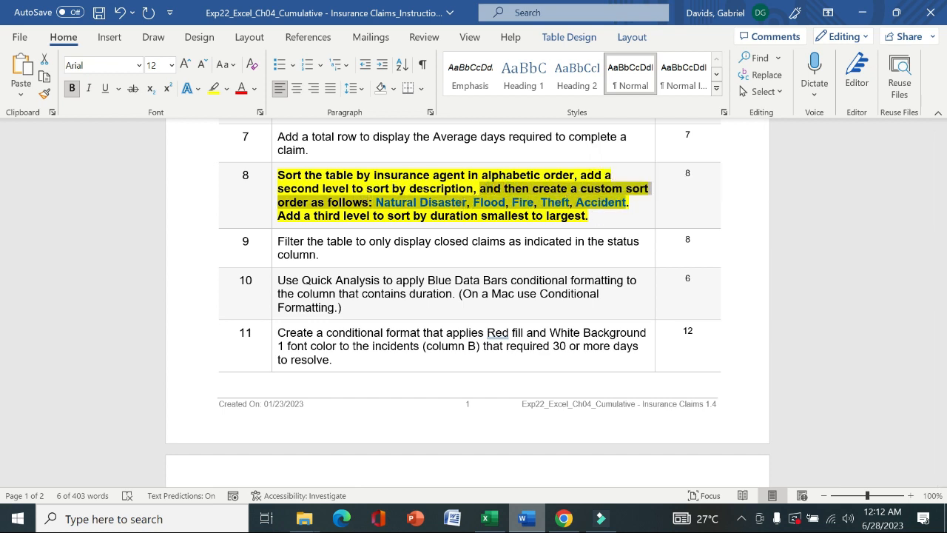
Switch to Excel and order the Description level by a new custom list: Natural Disaster, Flood, Fire, Theft, Accident
{"action": "left_click", "coordinate": [486, 518]}
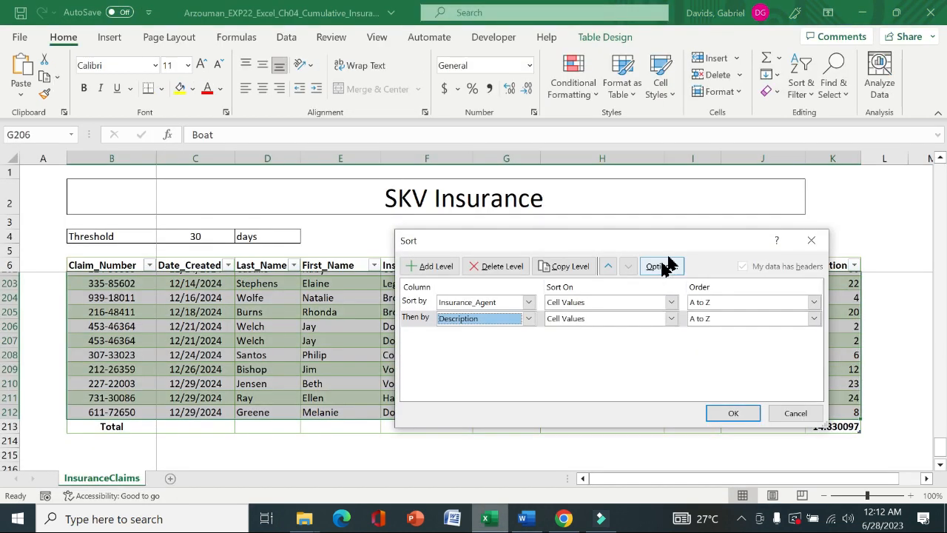
{"action": "left_click", "coordinate": [814, 319]}
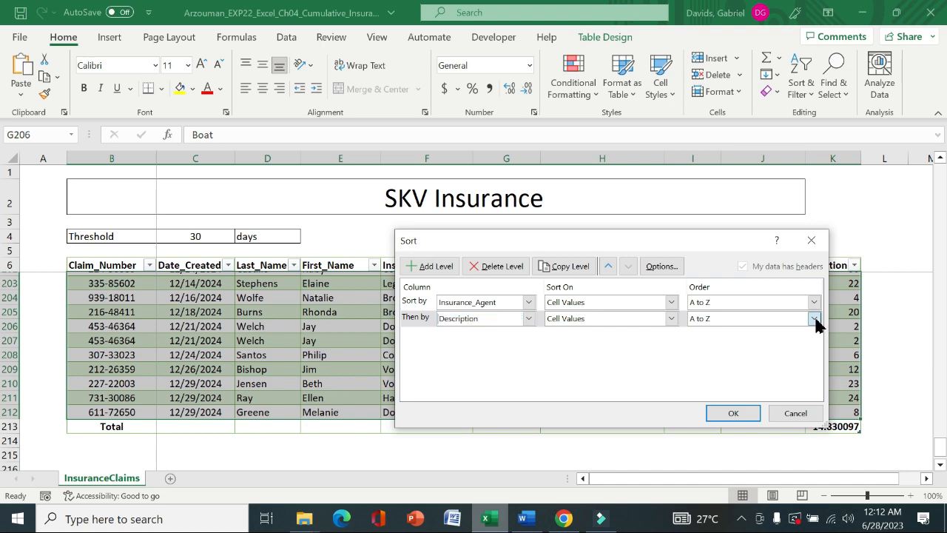
{"action": "left_click", "coordinate": [773, 352]}
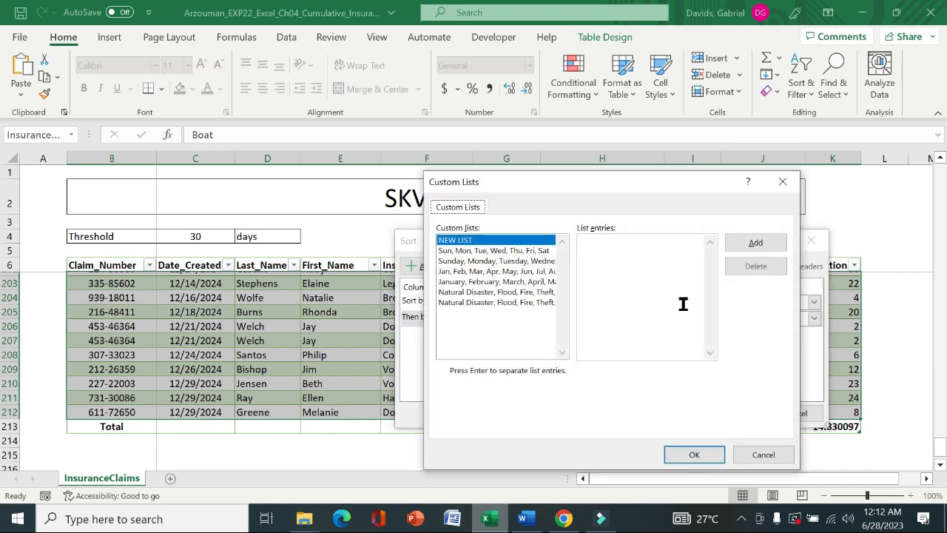
{"action": "left_click", "coordinate": [663, 277]}
{"action": "key", "text": "ctrl+v"}
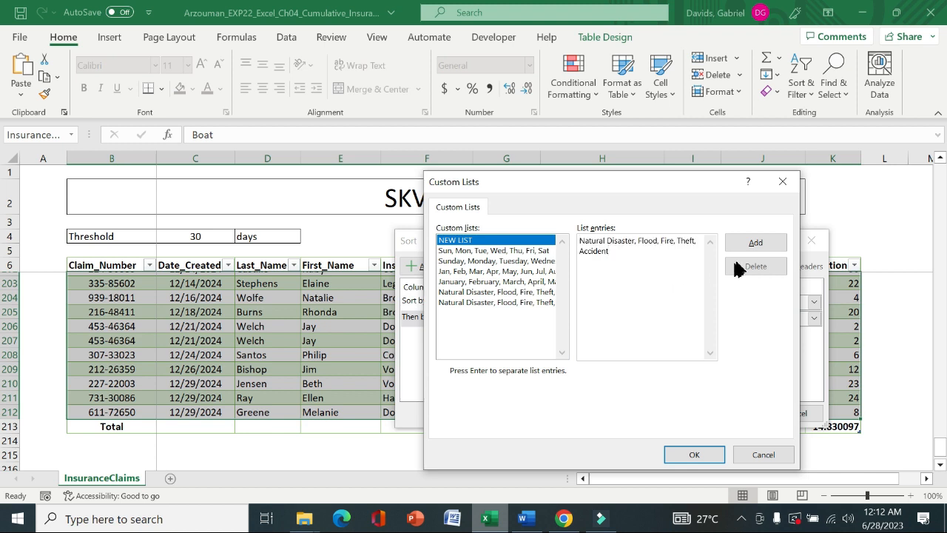
{"action": "left_click", "coordinate": [754, 244]}
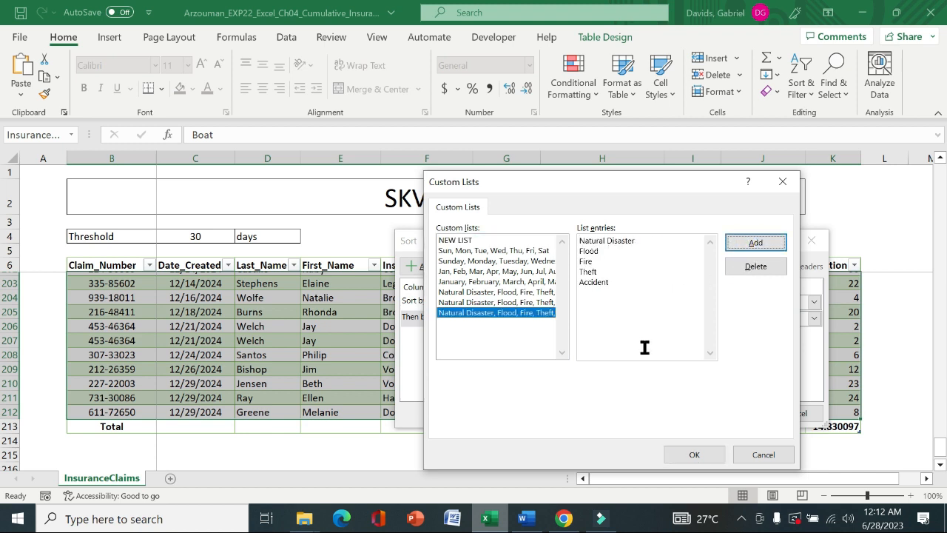
{"action": "left_click", "coordinate": [692, 454]}
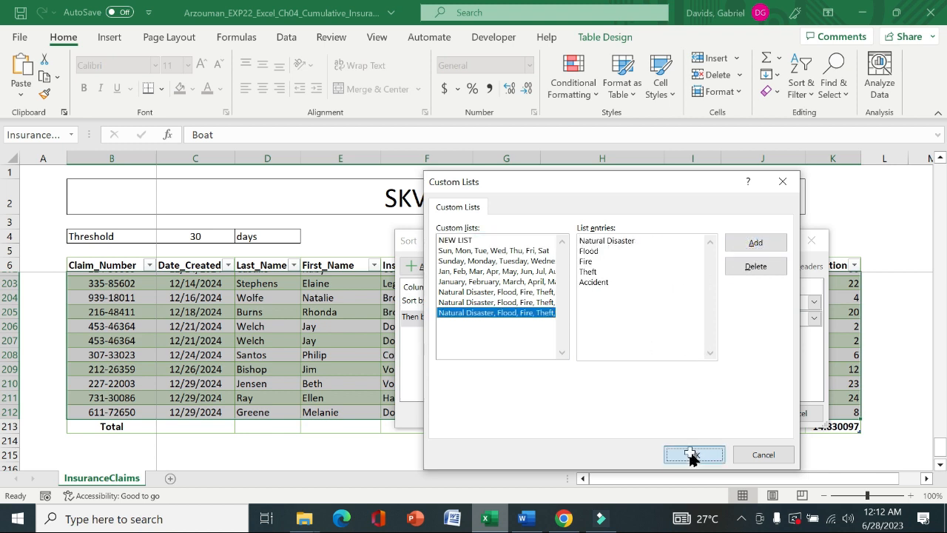
Check the third-level requirement in Word, and in Excel add a Duration sort level, Smallest to Largest, and apply the sort
{"action": "left_click", "coordinate": [527, 518]}
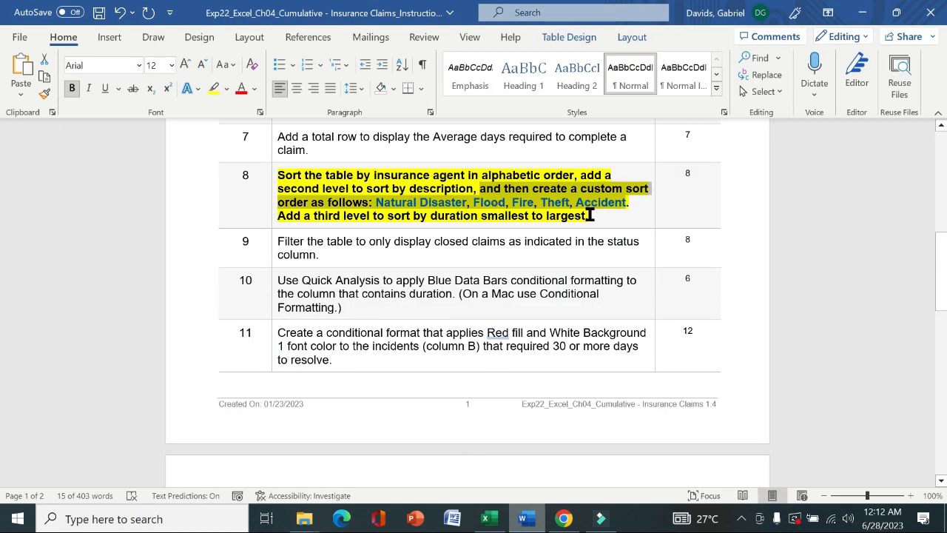
{"action": "left_click_drag", "start_coordinate": [590, 214], "coordinate": [286, 216]}
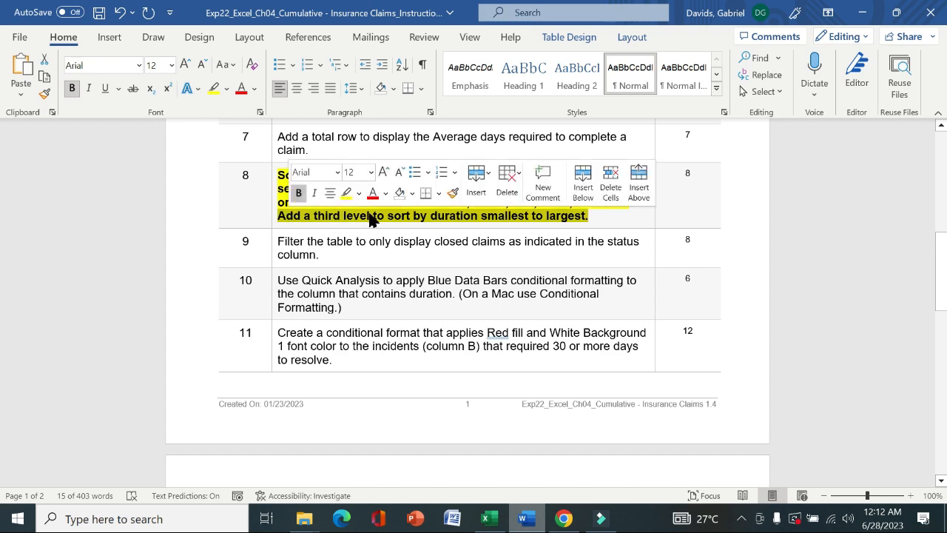
{"action": "left_click", "coordinate": [486, 519]}
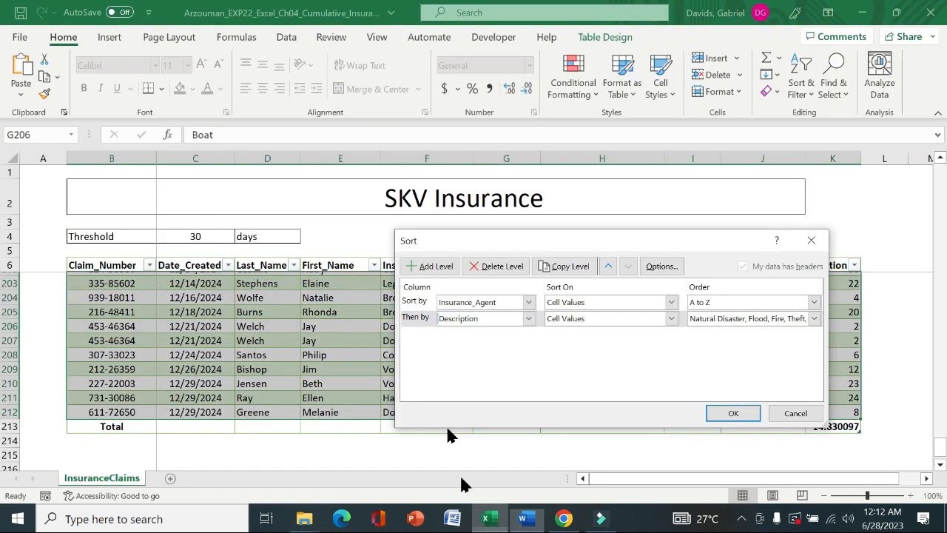
{"action": "left_click", "coordinate": [425, 267]}
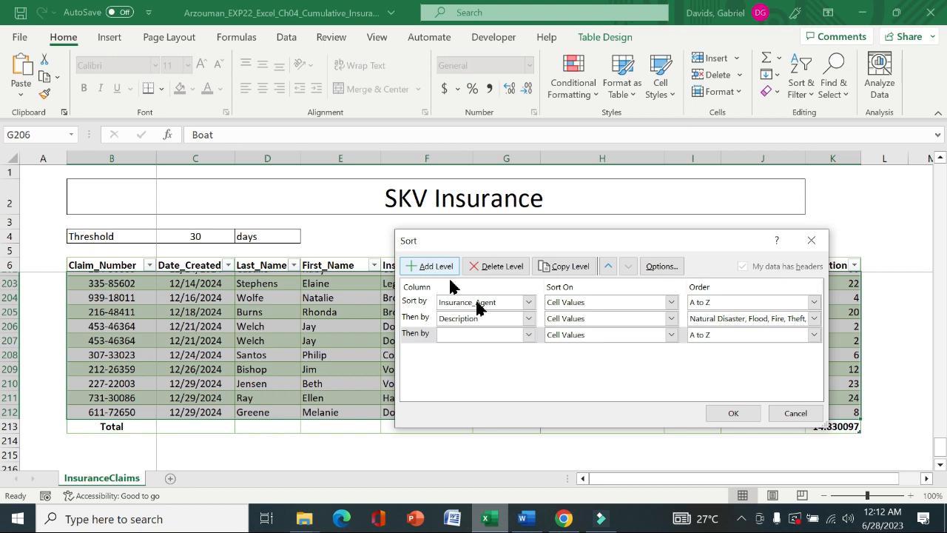
{"action": "left_click", "coordinate": [530, 335]}
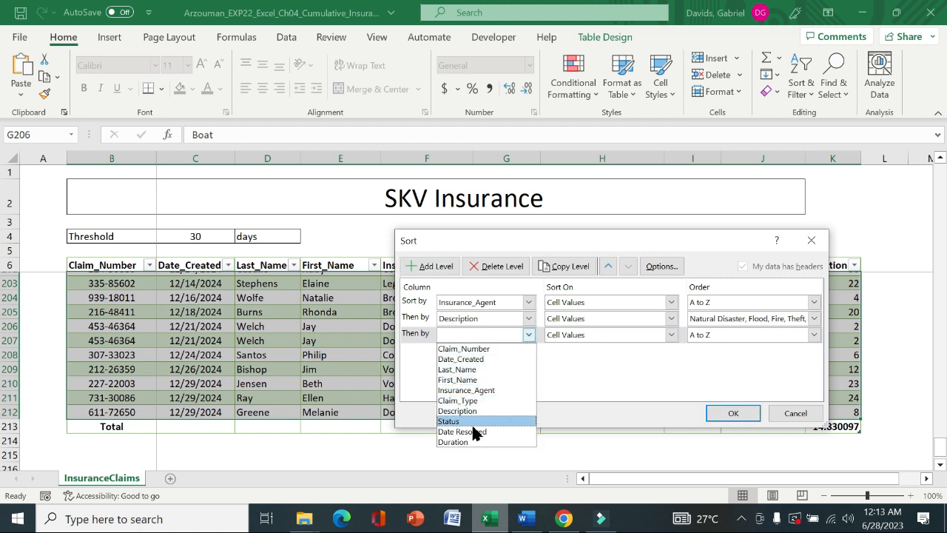
{"action": "left_click", "coordinate": [474, 443]}
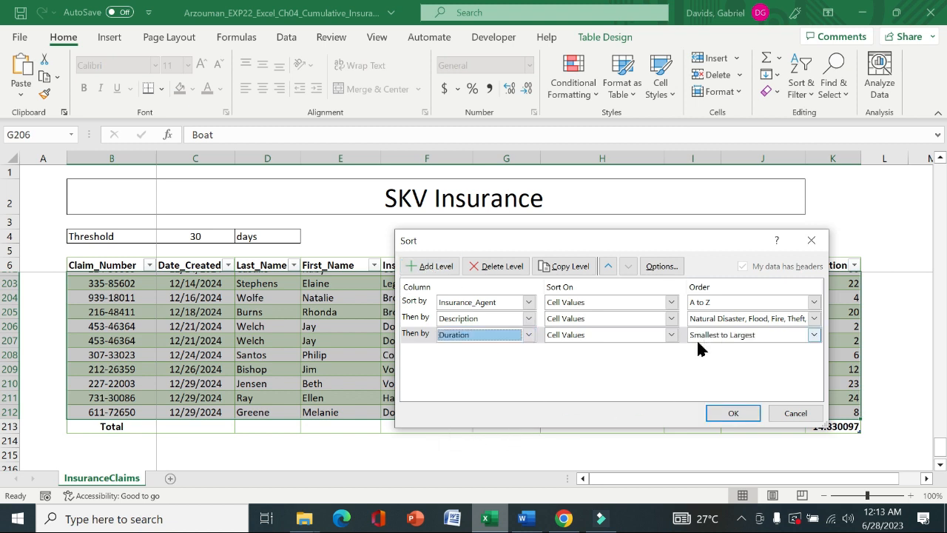
{"action": "left_click", "coordinate": [727, 416]}
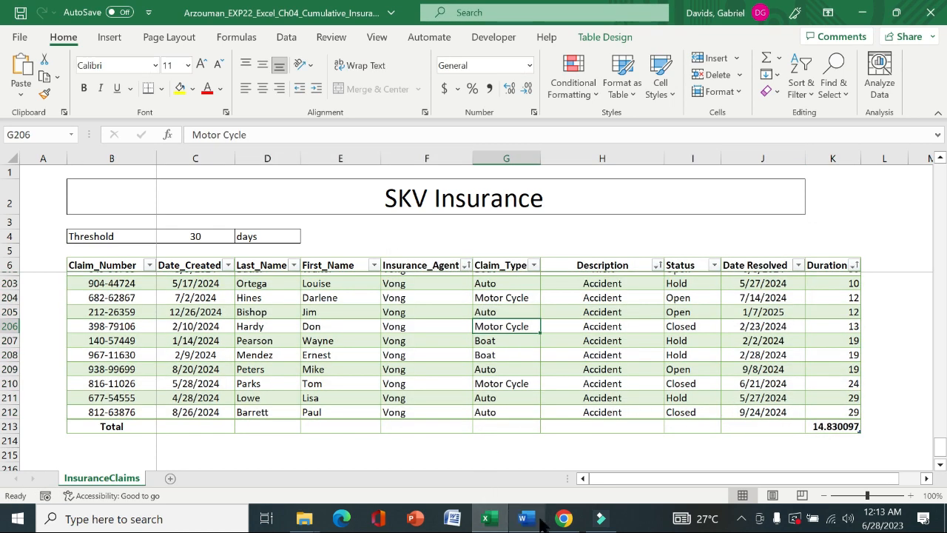
Switch to Word and remove the bold and yellow highlight from the step 8 sorting instruction
{"action": "left_click", "coordinate": [538, 522]}
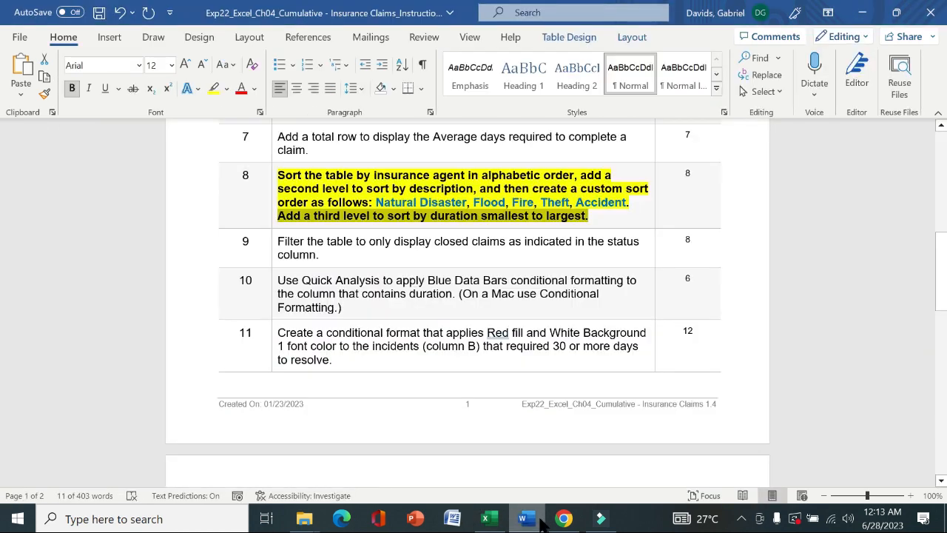
{"action": "left_click", "coordinate": [272, 206]}
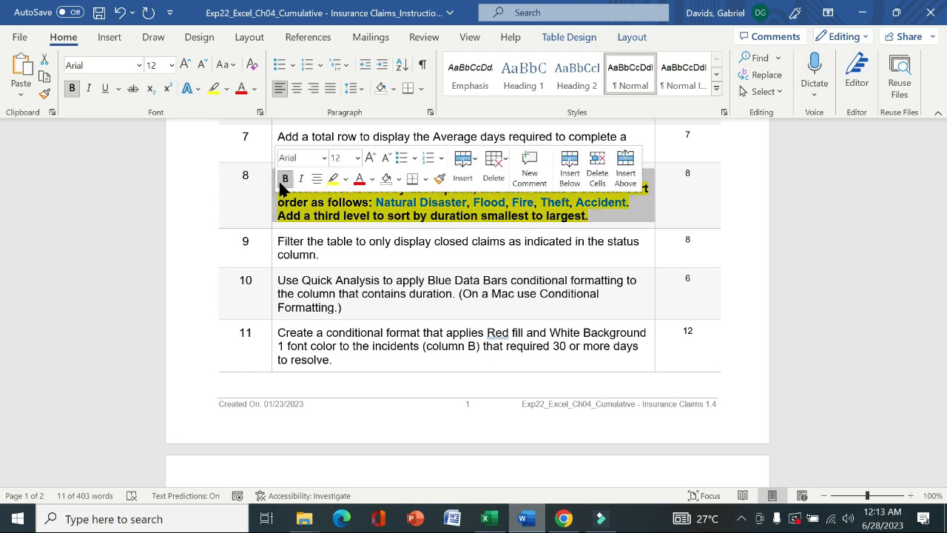
{"action": "left_click", "coordinate": [285, 179]}
{"action": "left_click", "coordinate": [334, 179]}
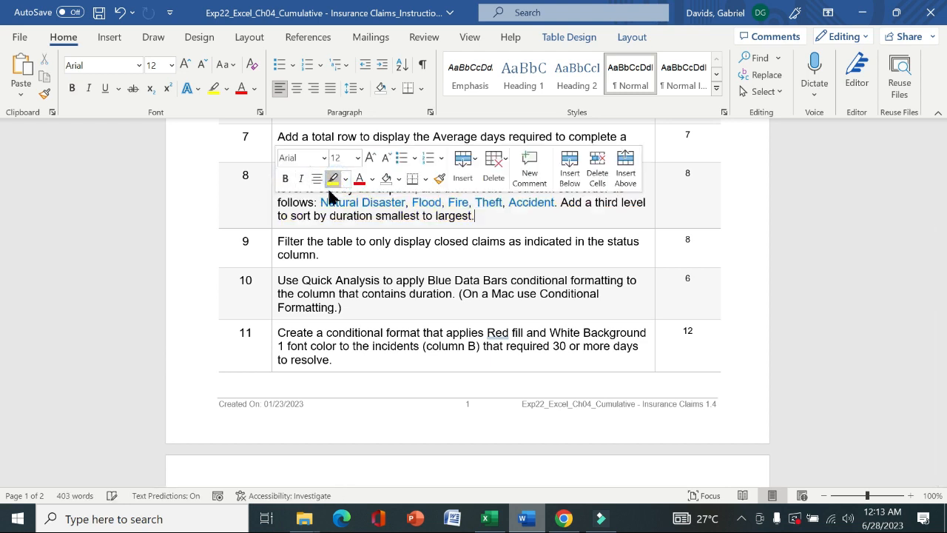
Bold and highlight in yellow the step 9 instruction about filtering for closed claims, and read it
{"action": "left_click", "coordinate": [273, 246]}
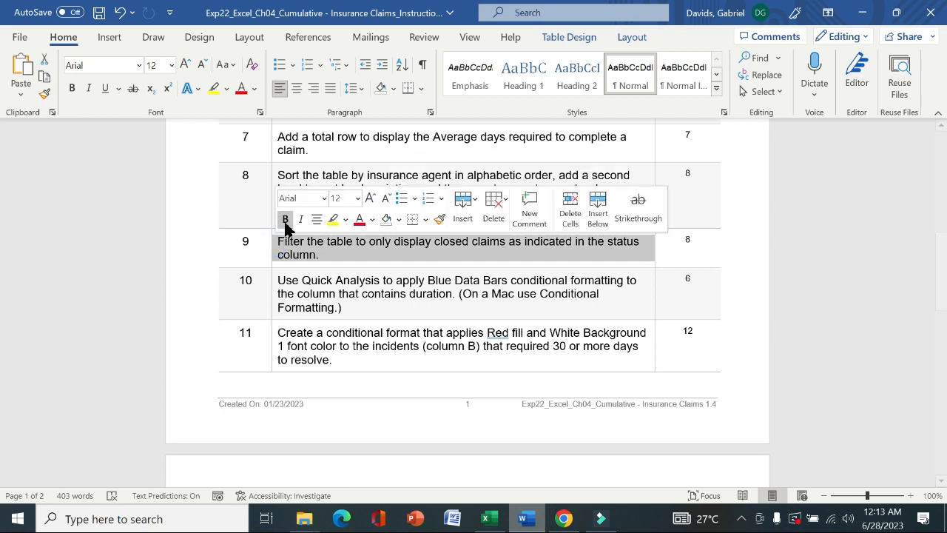
{"action": "left_click", "coordinate": [285, 219]}
{"action": "left_click", "coordinate": [333, 220]}
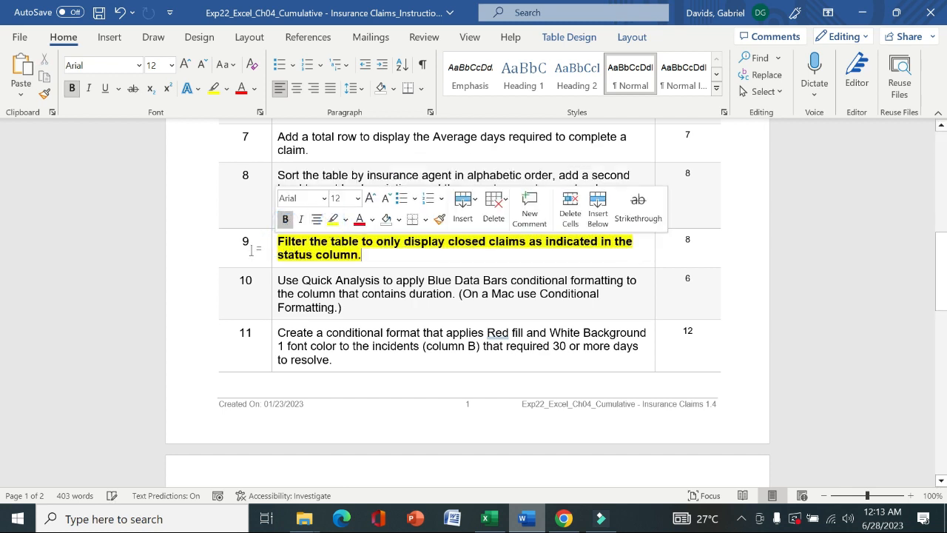
{"action": "left_click", "coordinate": [251, 250]}
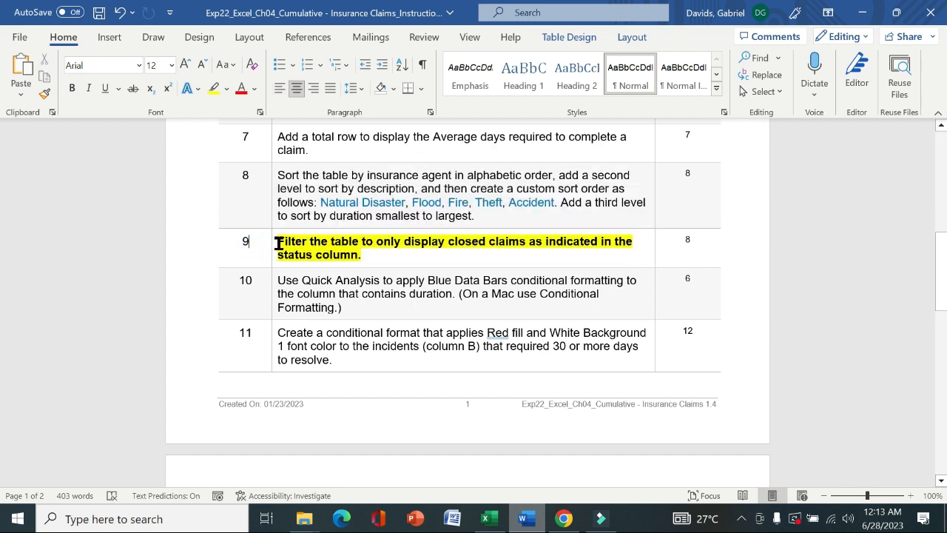
{"action": "left_click_drag", "start_coordinate": [280, 244], "coordinate": [630, 252]}
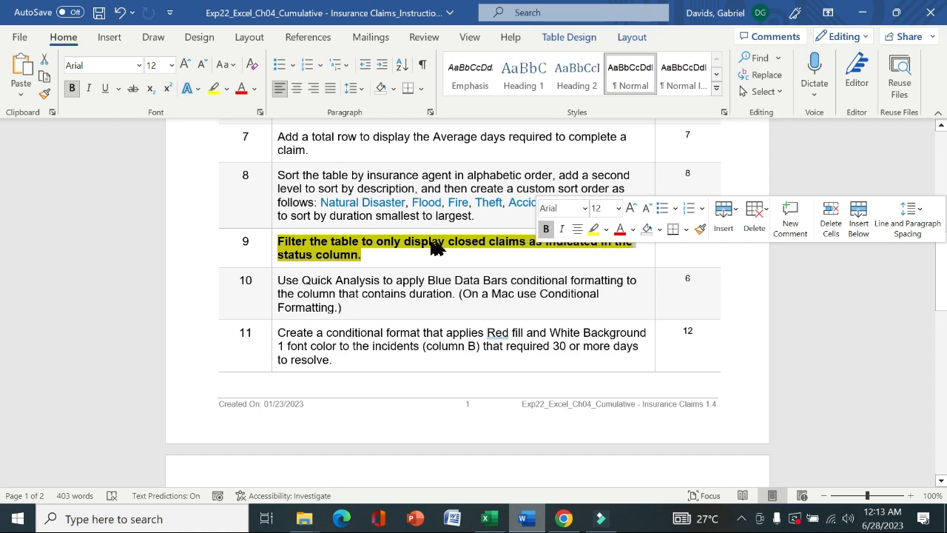
{"action": "left_click", "coordinate": [493, 252]}
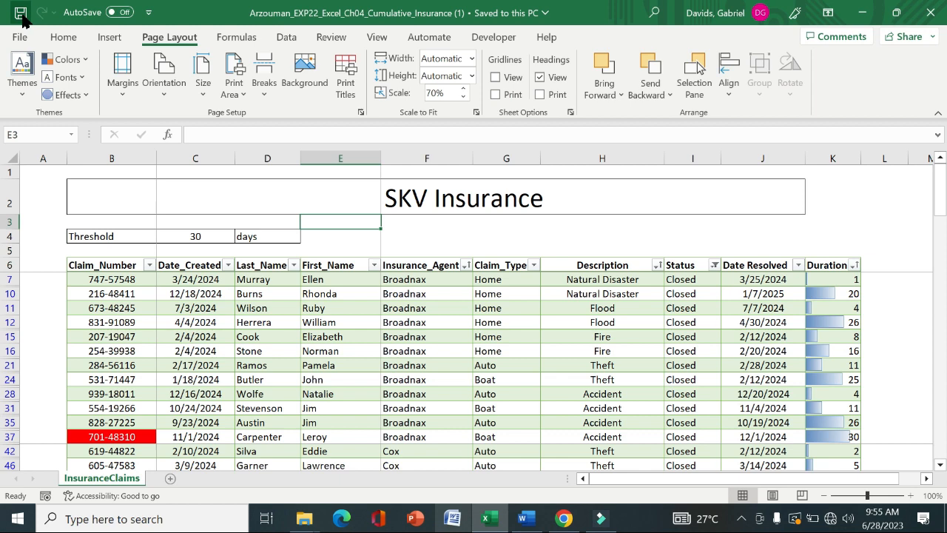
Save the filtered and conditionally formatted insurance claims workbook in Excel
{"action": "left_click", "coordinate": [21, 14]}
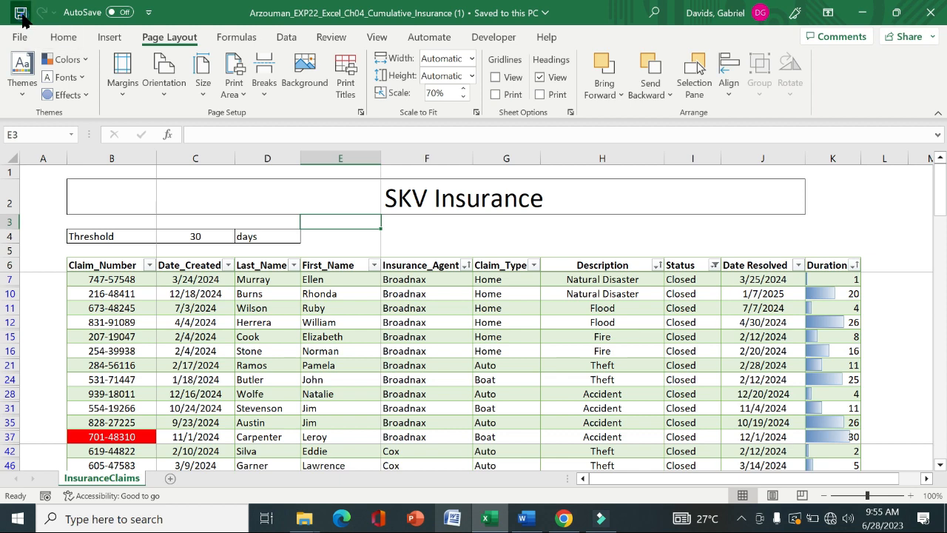